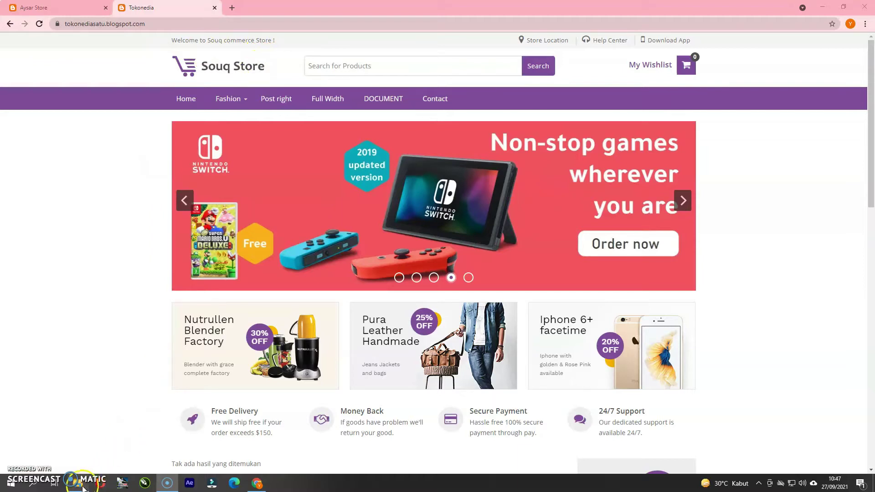
# Switch to File Explorer and view the recent file tokonedia.png as the logo example, closing it when done
pyautogui.click(80, 485)
pyautogui.click(312, 392)
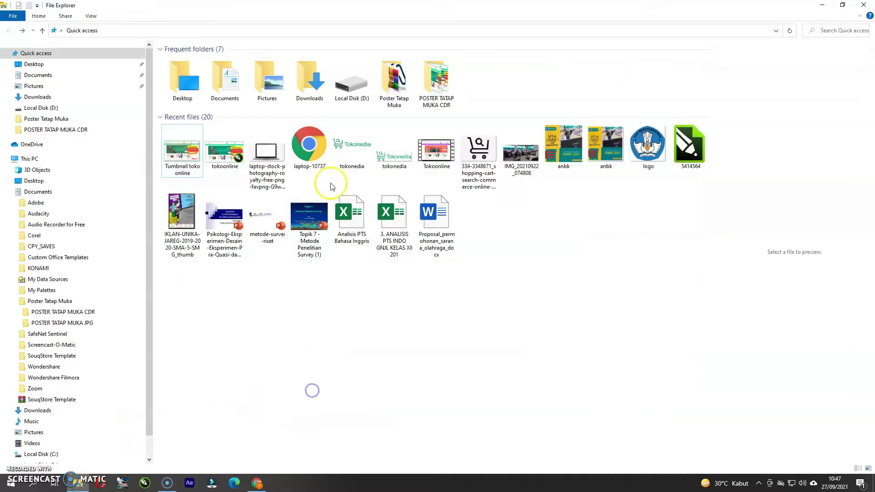
pyautogui.doubleClick(396, 154)
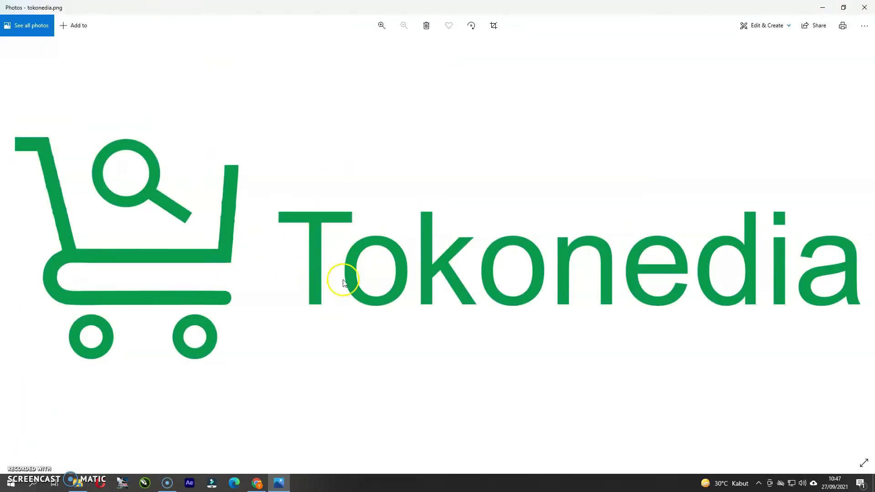
pyautogui.click(869, 5)
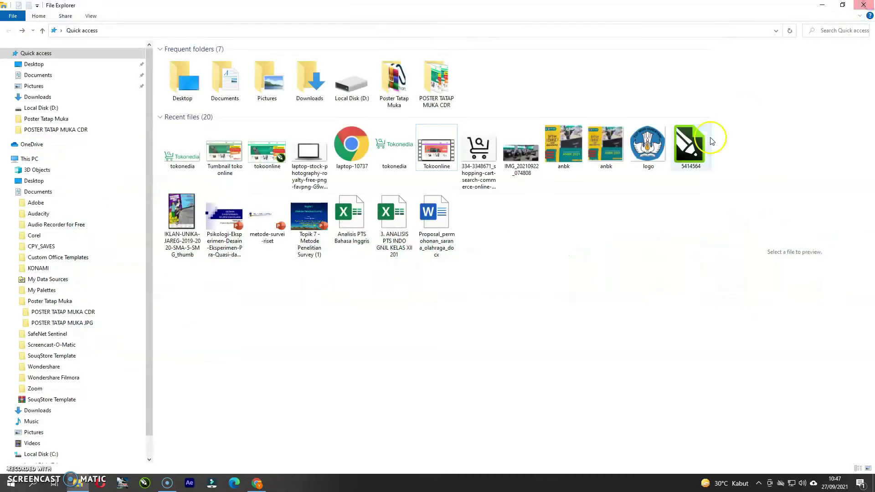
# Switch to CorelDRAW, create a new blank document and set its page to landscape orientation
pyautogui.click(144, 482)
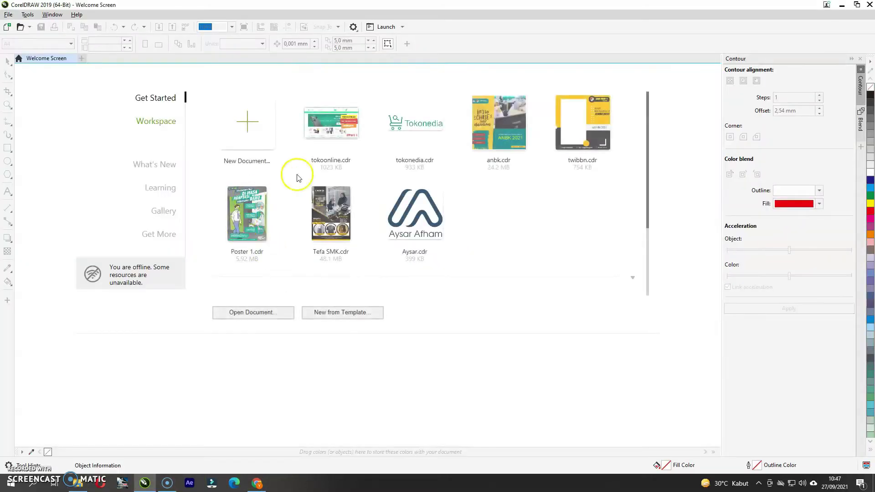
pyautogui.click(256, 137)
pyautogui.click(474, 326)
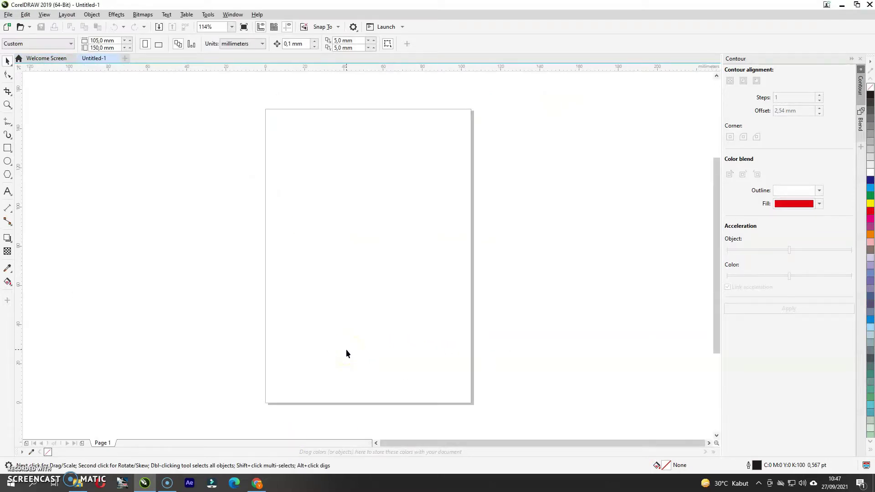
pyautogui.click(159, 45)
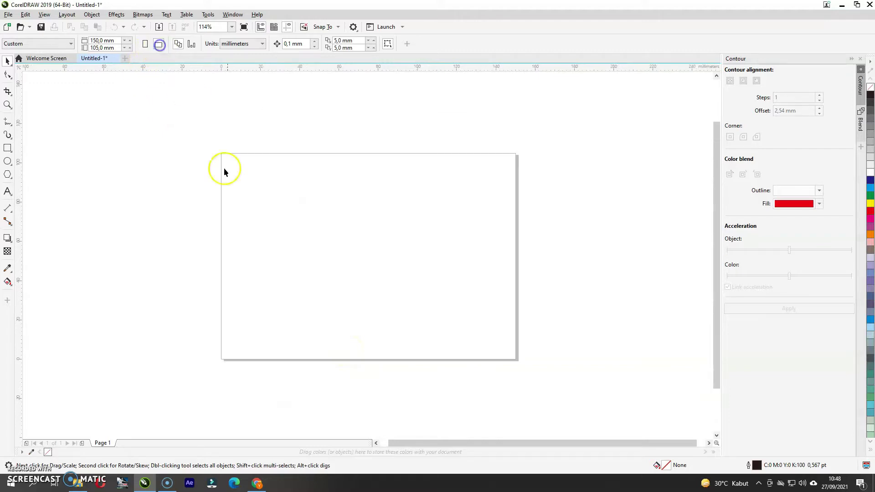
# Switch to Chrome and search Google for "trolly icon" in a new tab
pyautogui.click(256, 482)
pyautogui.click(231, 9)
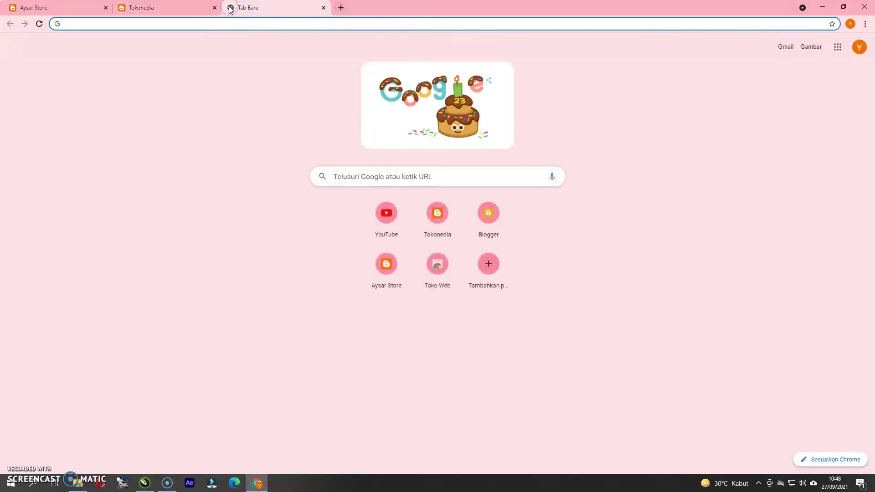
pyautogui.write('tr')
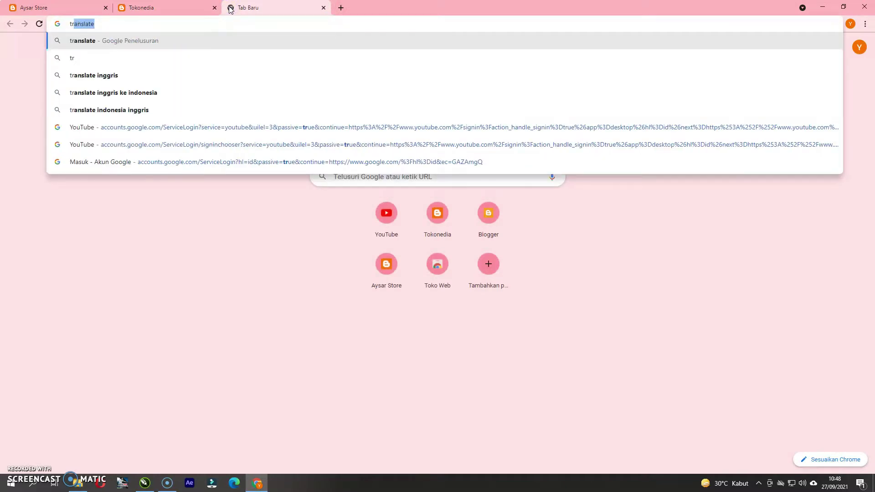
pyautogui.write('o')
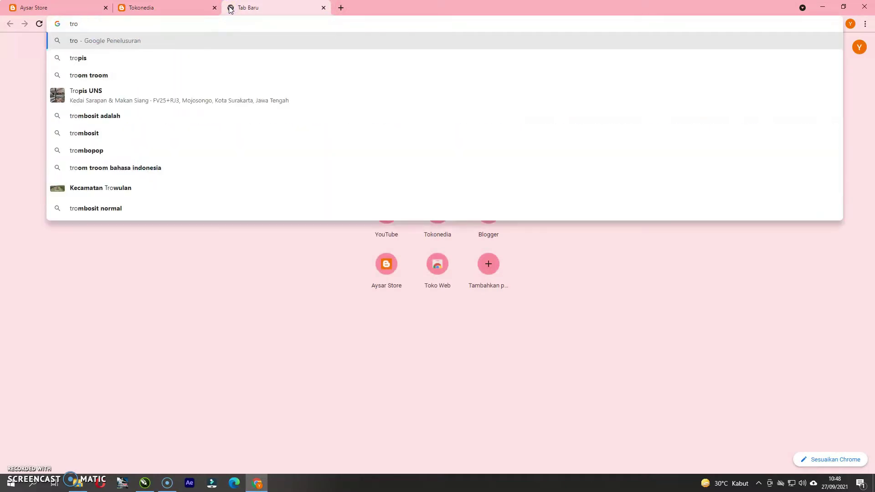
pyautogui.write('lly')
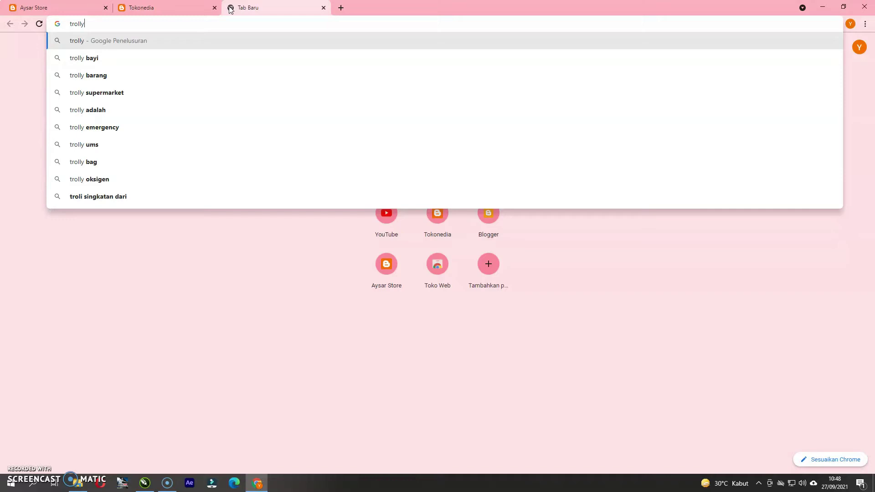
pyautogui.write(' icon')
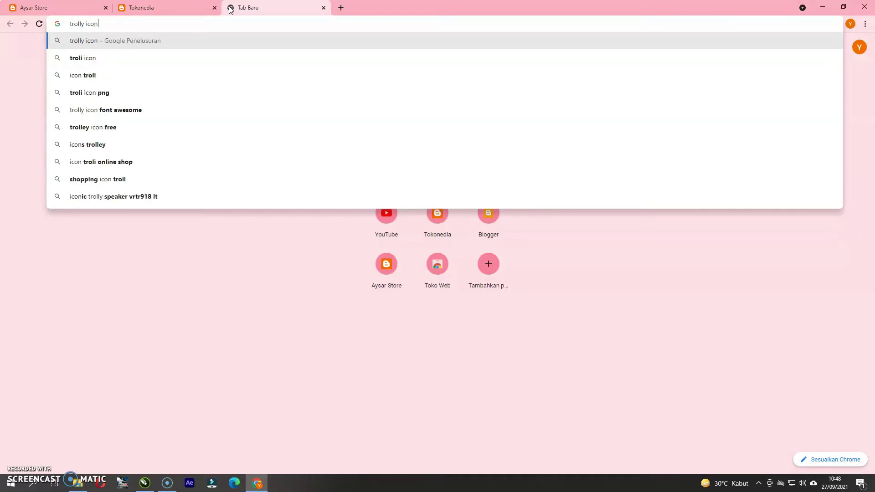
pyautogui.press('Return')
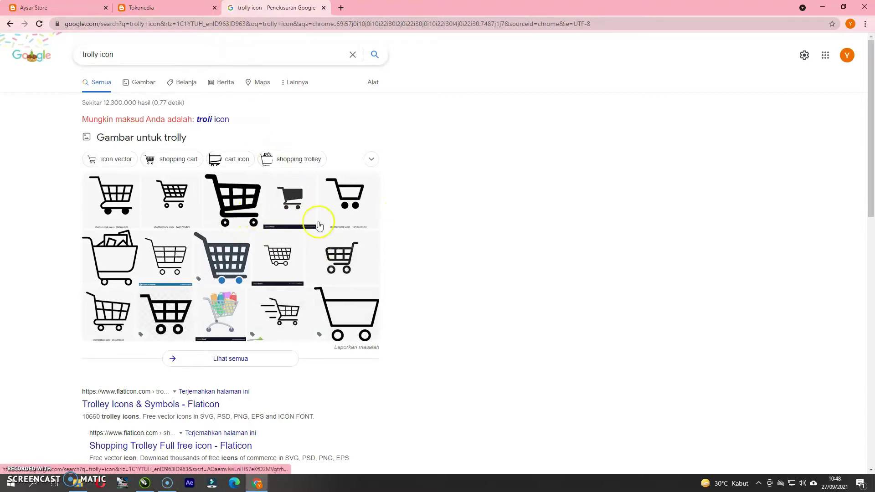
# Choose the black Noun Project shopping trolley from the image results and save it as 1138102-200.png
pyautogui.click(238, 205)
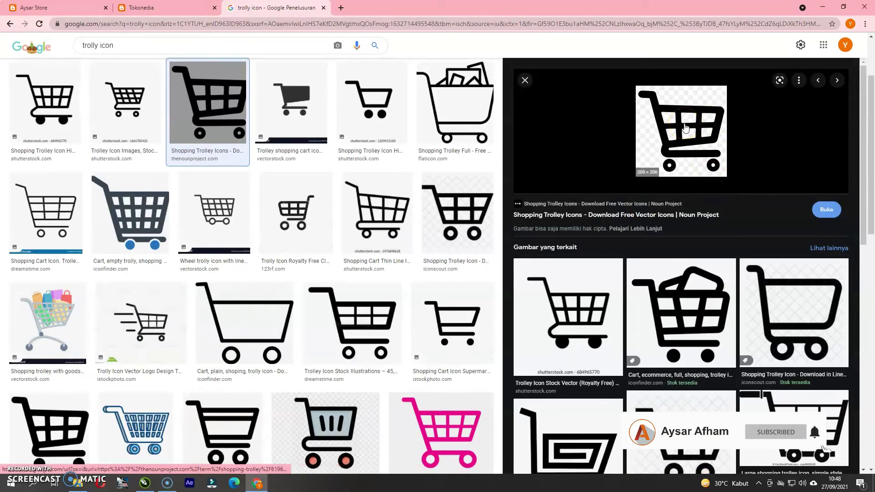
pyautogui.click(686, 118)
pyautogui.rightClick(686, 118)
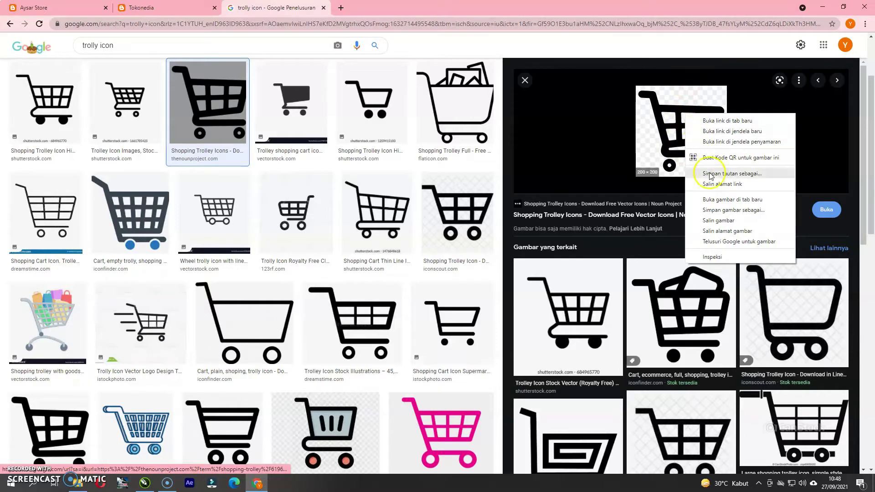
pyautogui.click(716, 220)
pyautogui.click(719, 211)
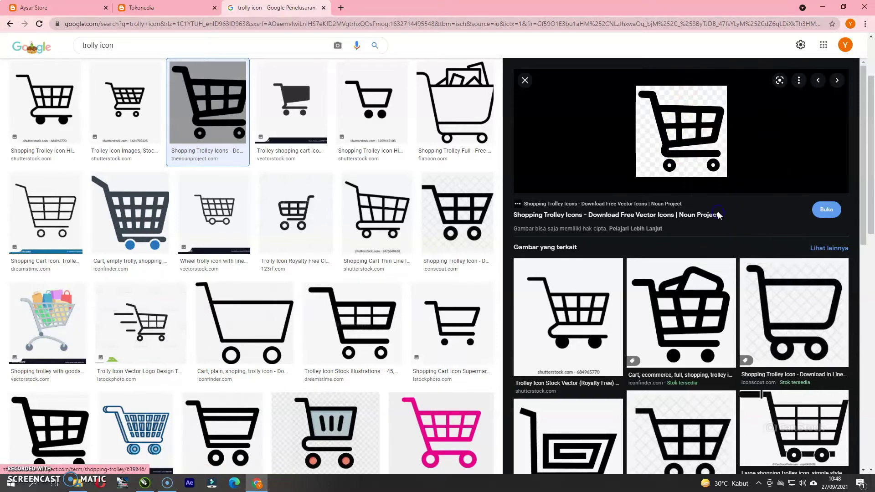
pyautogui.click(369, 261)
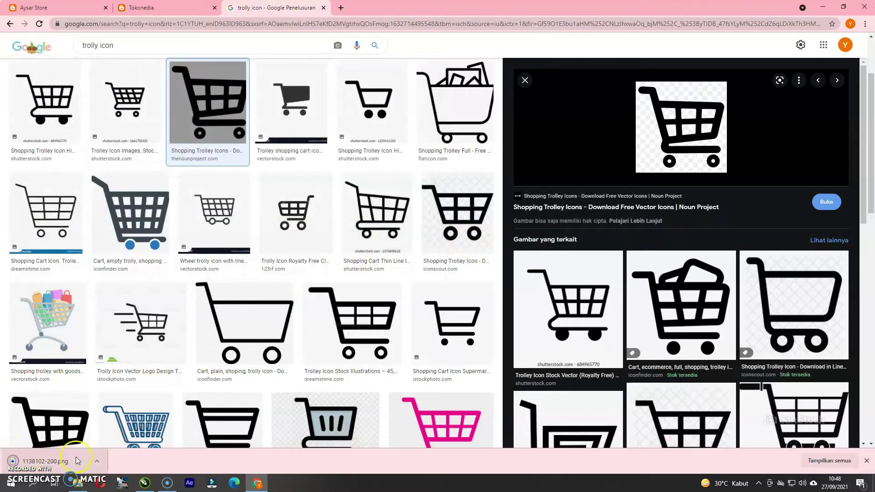
# Bring the downloaded 1138102-200.png into the CorelDRAW document, move it fully onto the page and try a yellow fill
pyautogui.moveTo(59, 460); pyautogui.dragTo(267, 239)
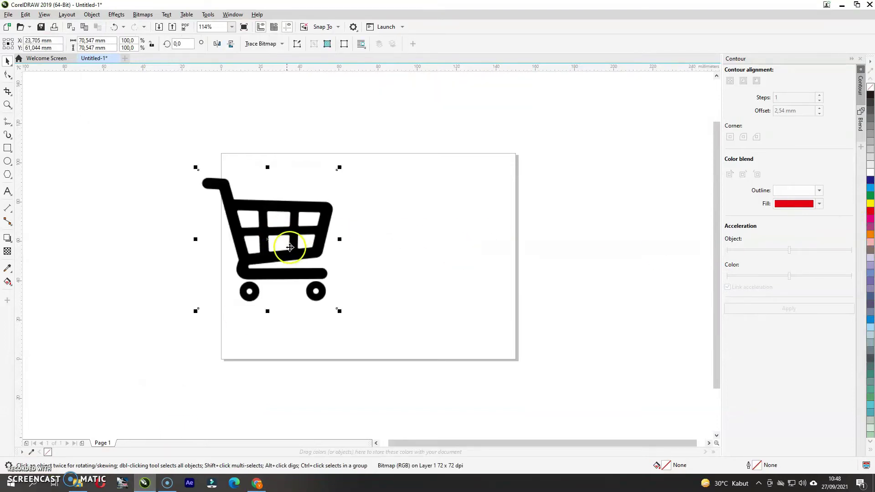
pyautogui.moveTo(266, 239); pyautogui.dragTo(329, 248)
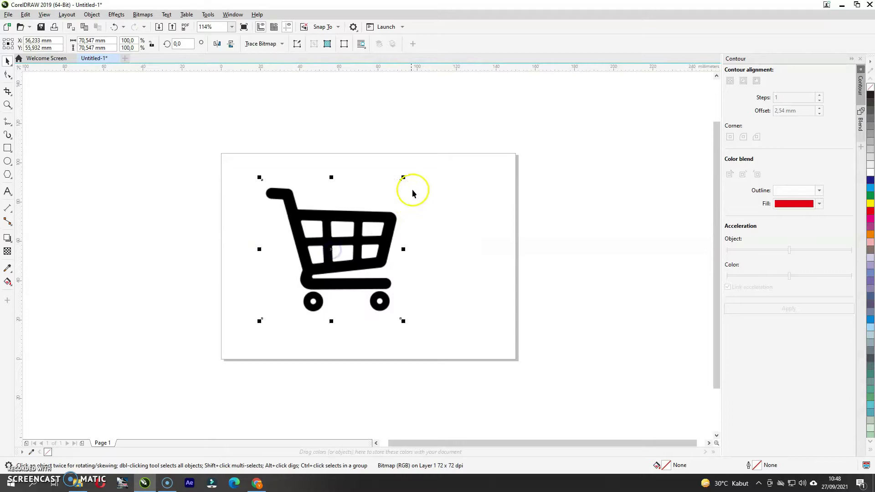
pyautogui.click(871, 203)
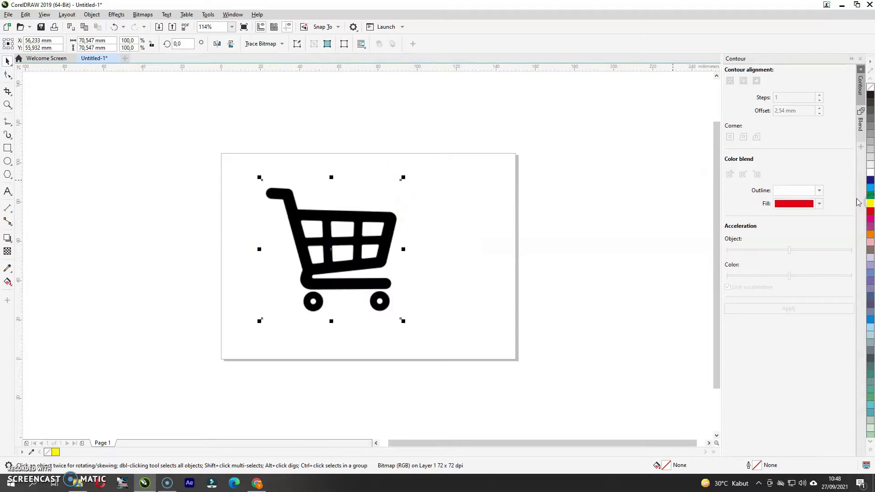
# Convert the trolley bitmap to vector with an Outline trace using the Line art image type
pyautogui.rightClick(328, 249)
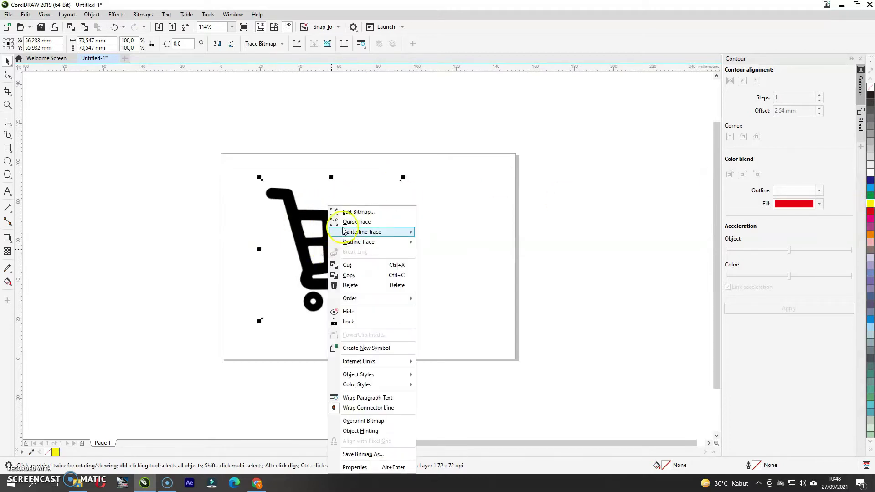
pyautogui.rightClick(355, 223)
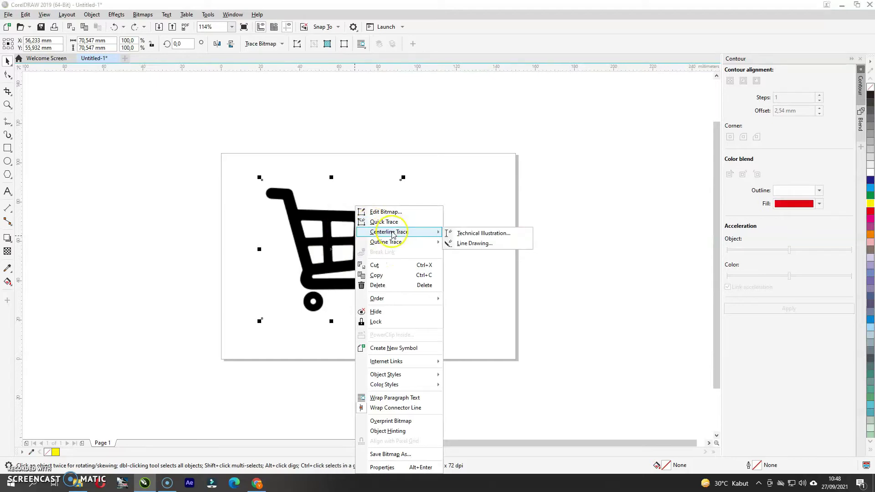
pyautogui.moveTo(423, 244)
pyautogui.click(451, 244)
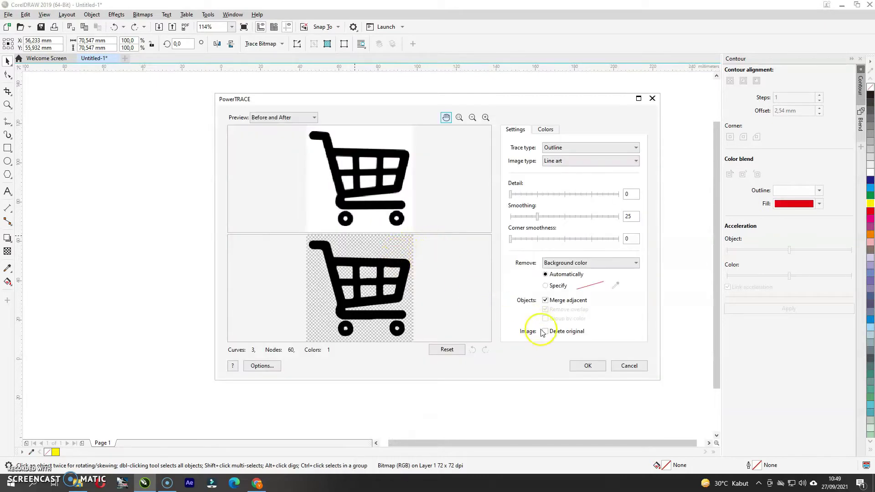
pyautogui.click(586, 366)
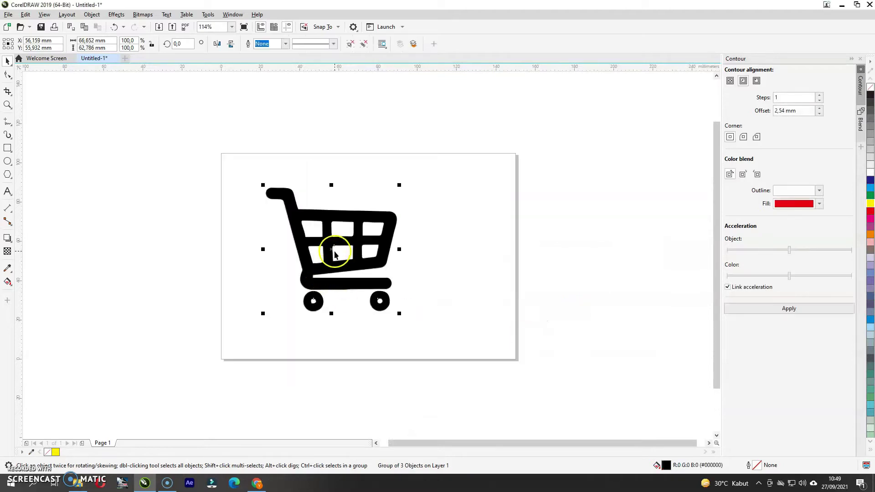
# Move the traced trolley off to the right of the original and delete the original bitmap
pyautogui.moveTo(335, 244); pyautogui.dragTo(502, 242)
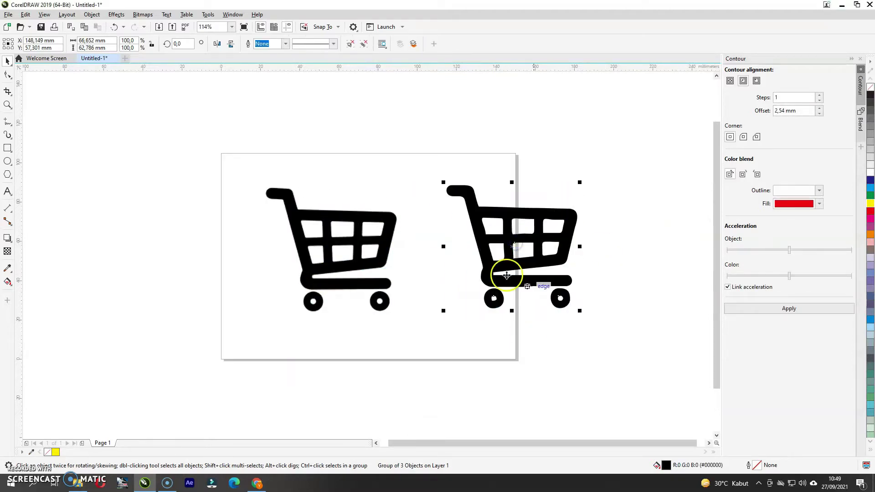
pyautogui.click(331, 233)
pyautogui.press('Delete')
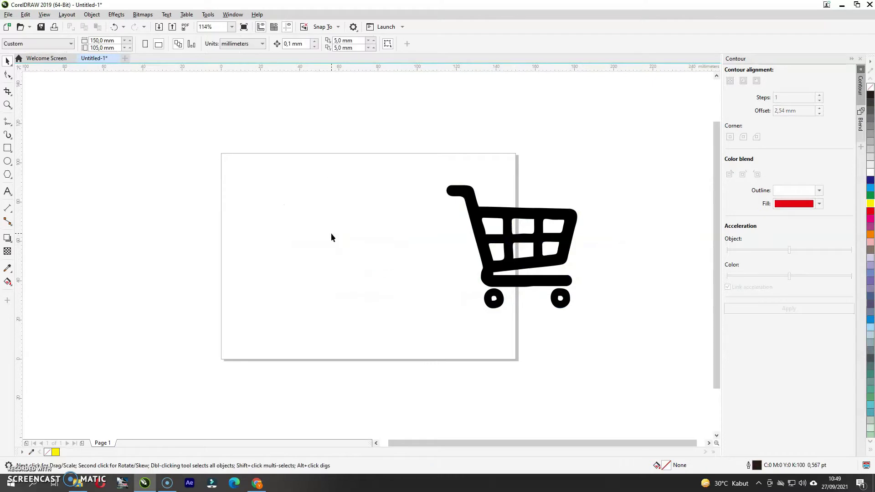
# Fill the traced trolley with green, then shrink it and place it in the upper left of the page
pyautogui.click(541, 239)
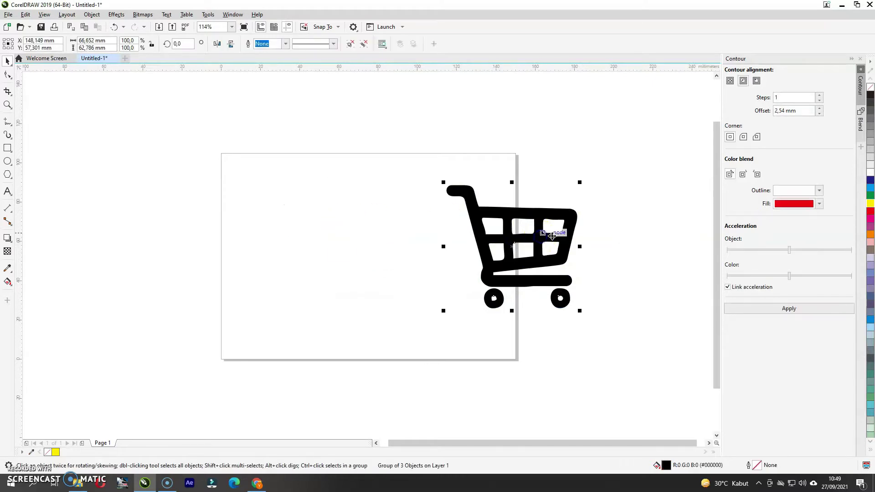
pyautogui.click(870, 197)
pyautogui.moveTo(514, 251); pyautogui.dragTo(306, 255)
pyautogui.moveTo(365, 308); pyautogui.dragTo(295, 250)
pyautogui.click(388, 253)
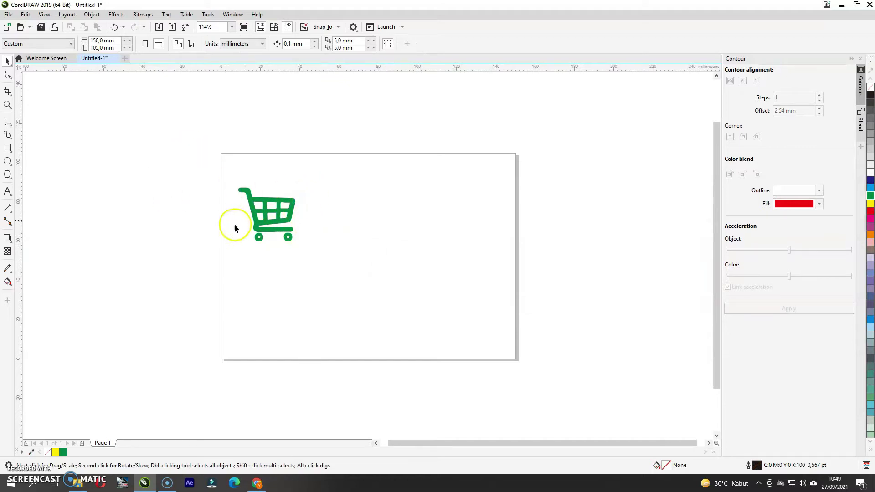
# Add the artistic text "Tokonedia" to the right of the trolley in Arial 24 pt
pyautogui.click(8, 191)
pyautogui.click(313, 208)
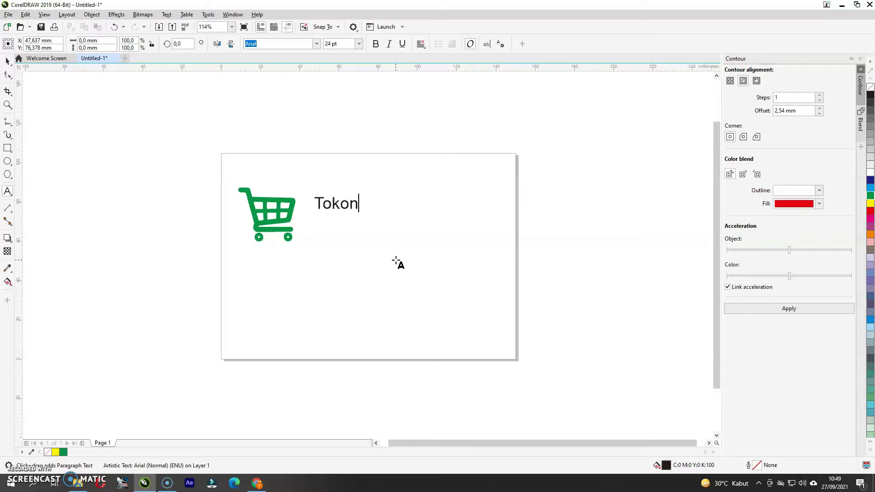
pyautogui.click(76, 114)
pyautogui.click(6, 61)
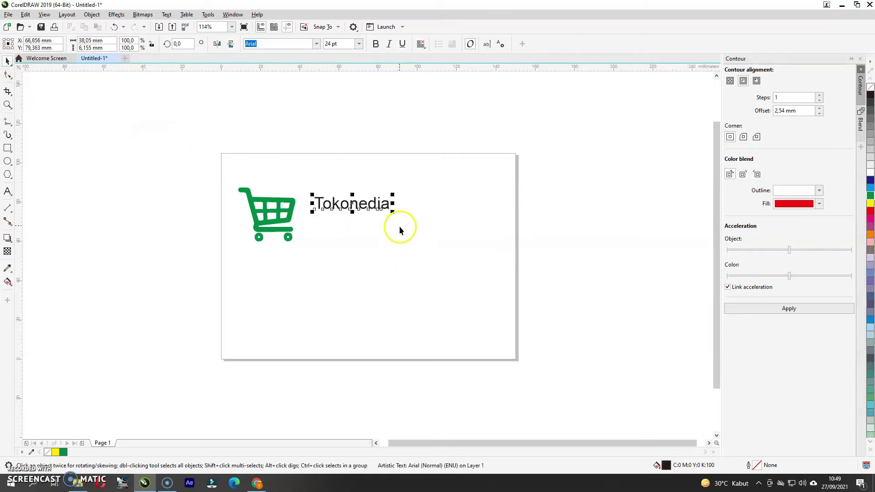
# Enlarge the Tokonedia text to about 41 pt, center it vertically beside the trolley and fill it with green
pyautogui.moveTo(394, 214); pyautogui.dragTo(447, 249)
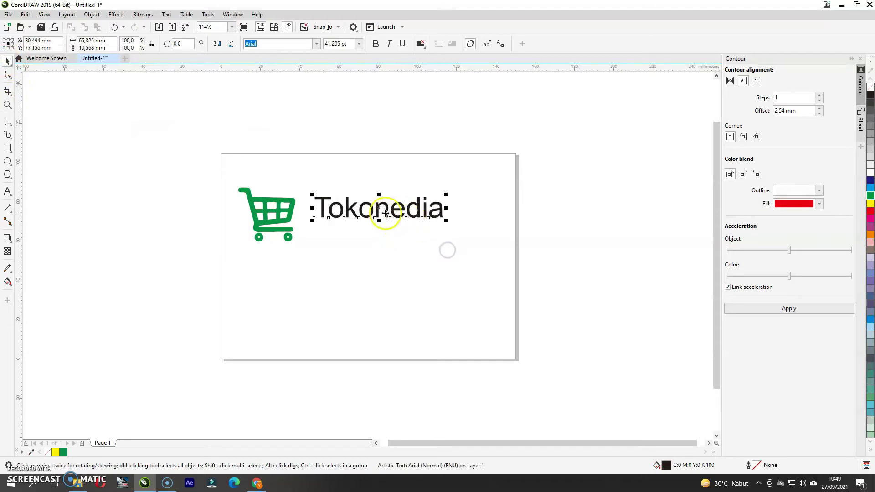
pyautogui.moveTo(379, 208); pyautogui.dragTo(372, 217)
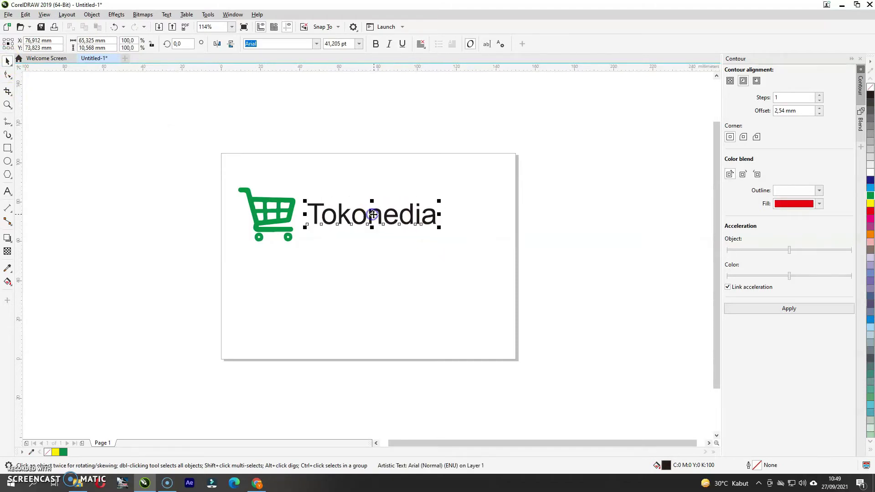
pyautogui.click(871, 195)
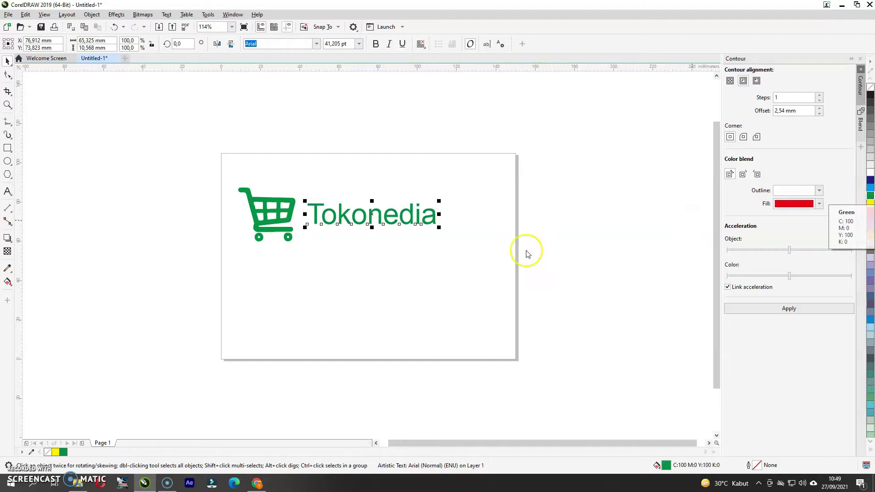
pyautogui.click(585, 252)
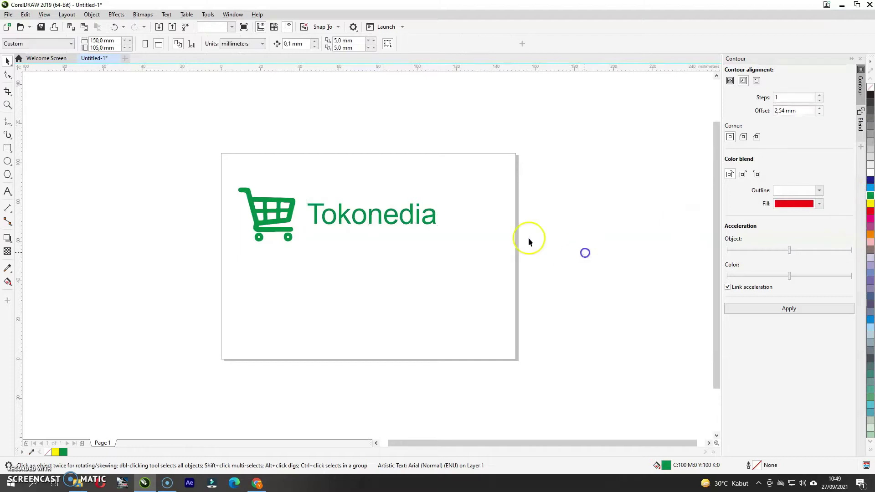
# Enlarge the Tokonedia text slightly more and nudge it back into alignment with the trolley
pyautogui.click(365, 219)
pyautogui.moveTo(439, 227); pyautogui.dragTo(463, 235)
pyautogui.click(384, 212)
pyautogui.moveTo(384, 214); pyautogui.dragTo(384, 212)
pyautogui.click(626, 229)
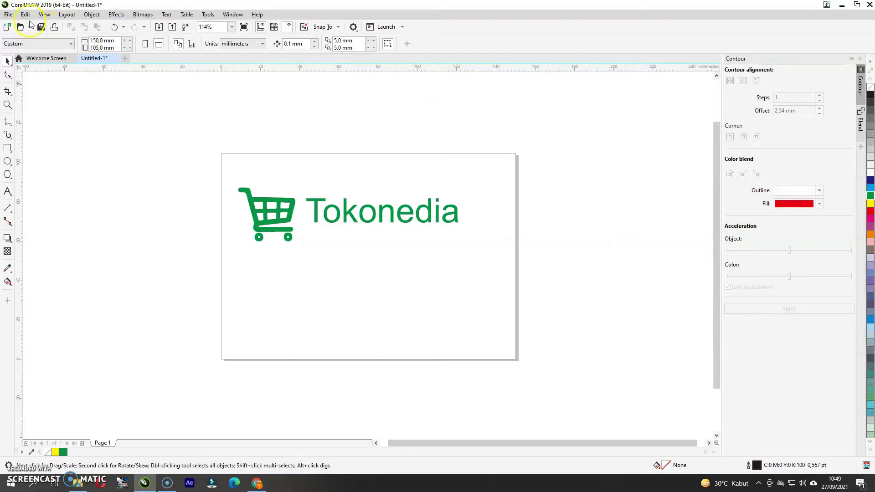
# Export the logo to the Documents folder as a PNG named "logo olshop", accepting the default export settings
pyautogui.click(8, 14)
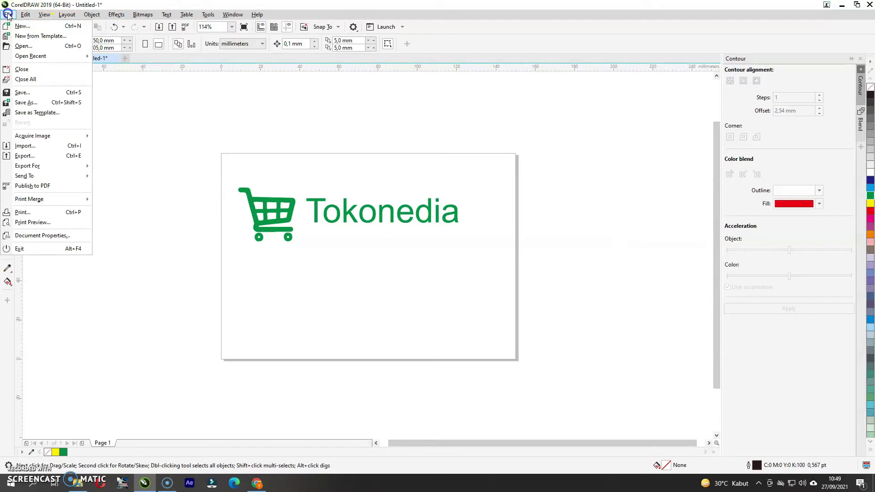
pyautogui.click(24, 155)
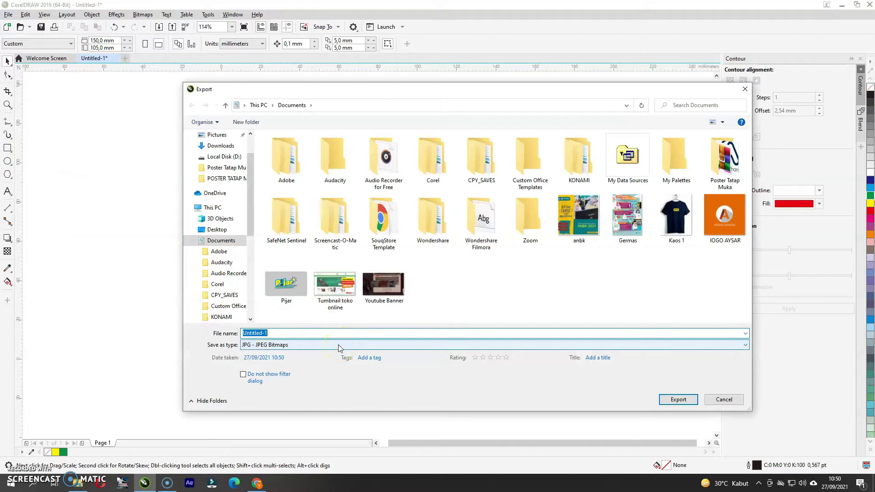
pyautogui.click(339, 345)
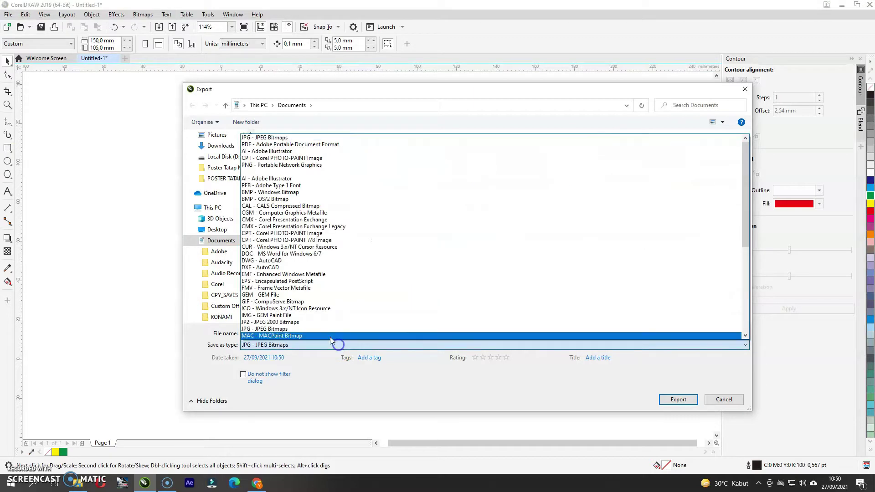
pyautogui.click(269, 167)
pyautogui.click(322, 332)
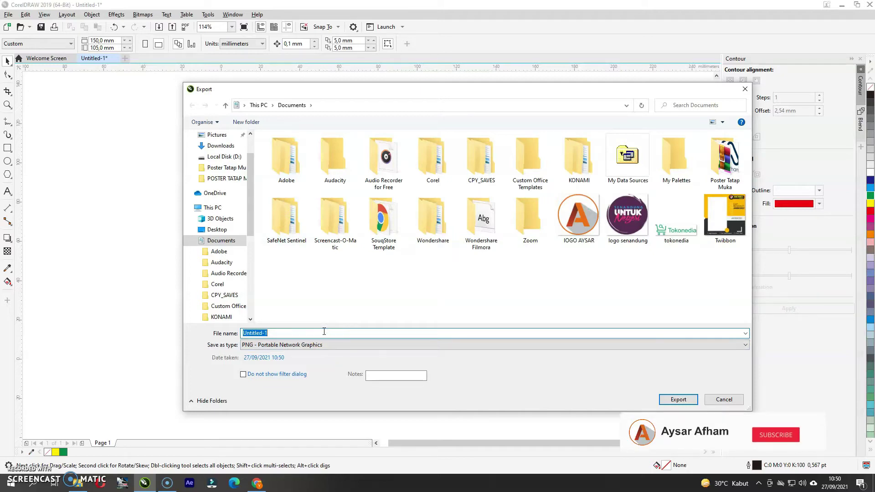
pyautogui.write('logo ol')
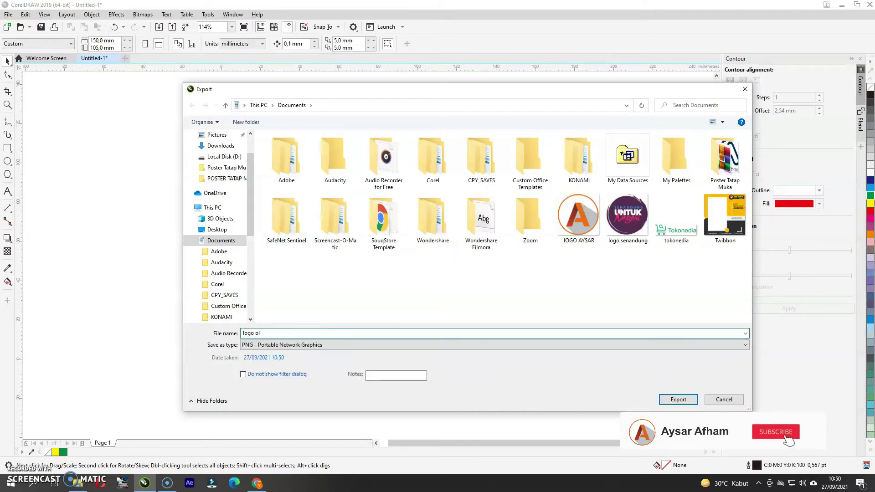
pyautogui.write('shop')
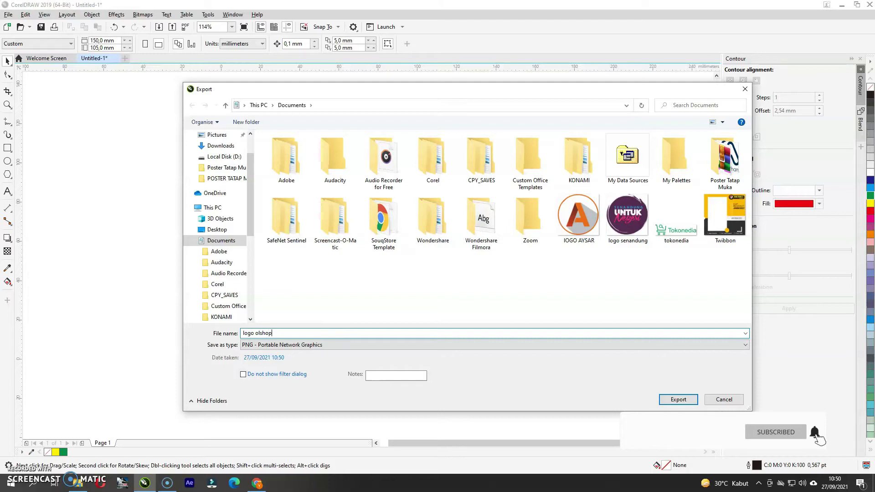
pyautogui.click(674, 401)
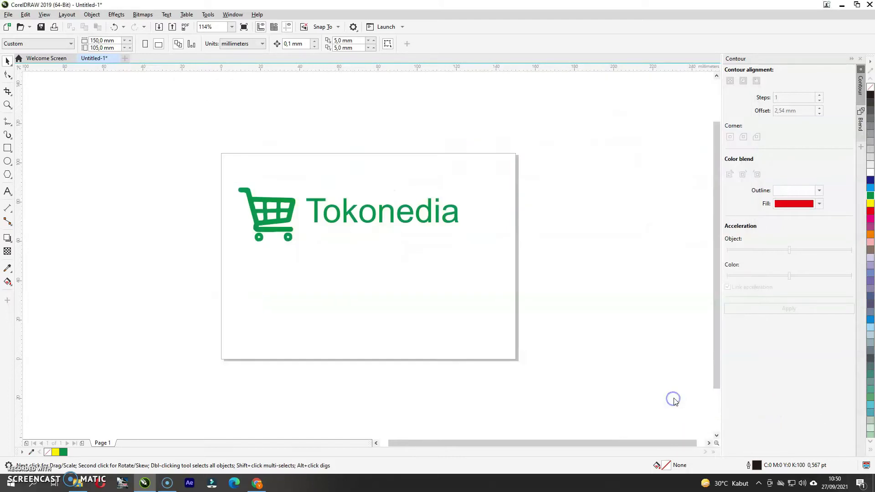
pyautogui.click(590, 341)
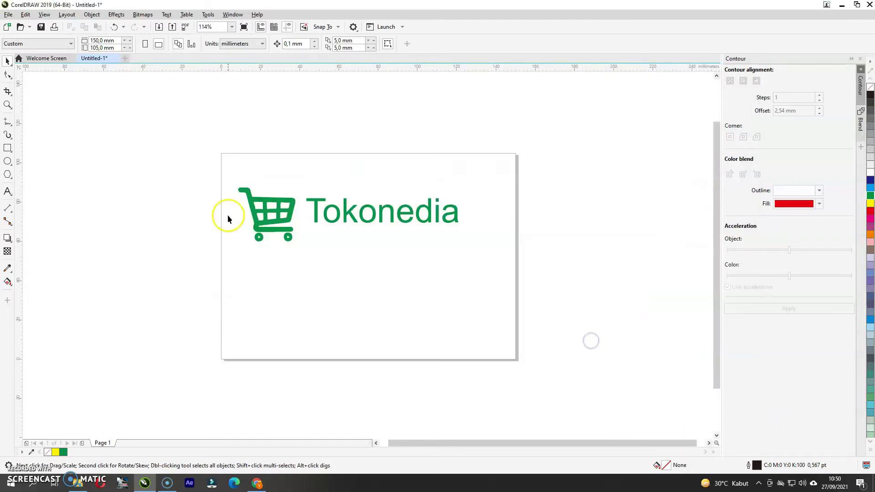
# Switch to File Explorer, refresh Quick access and preview the exported logo olshop image
pyautogui.click(77, 484)
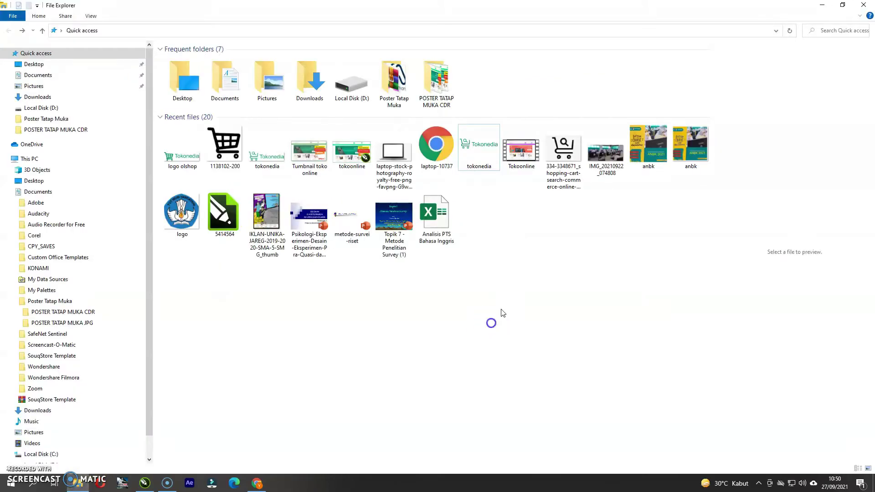
pyautogui.rightClick(549, 263)
pyautogui.click(566, 295)
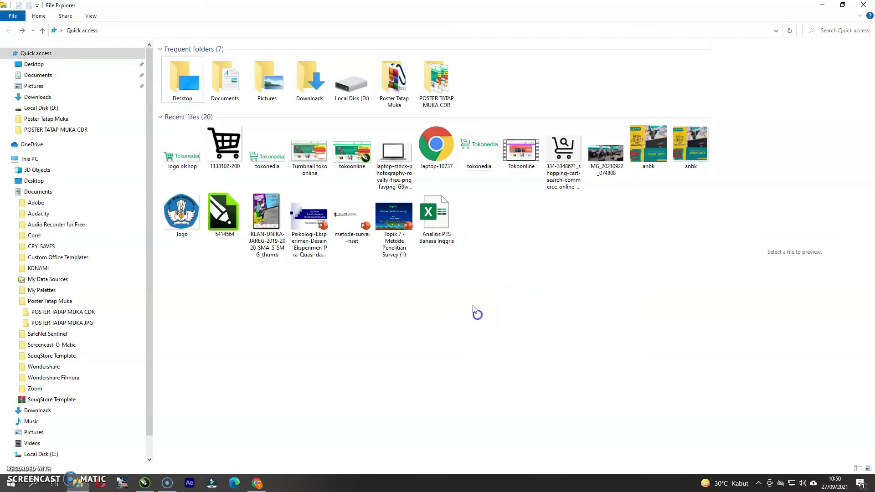
pyautogui.click(184, 157)
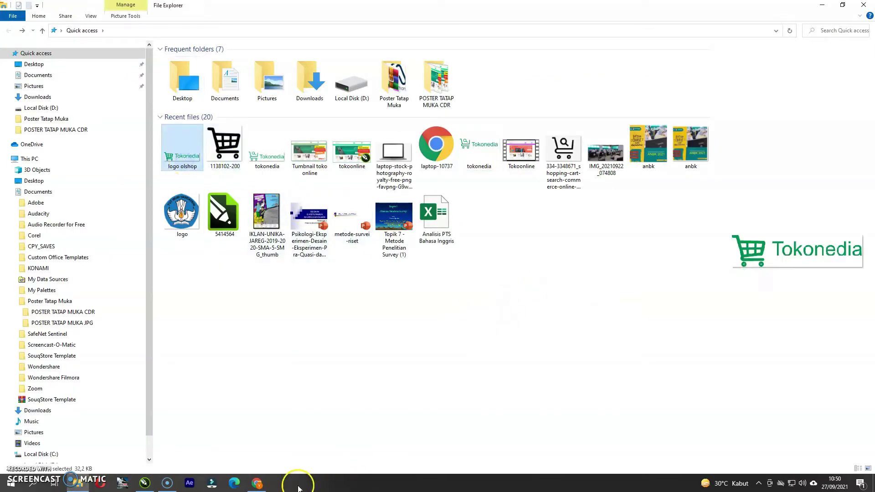
# Switch to Chrome, close the trolly icon search and open the Tokonedia blog's layout page (Tata Letak) in Blogger
pyautogui.click(257, 484)
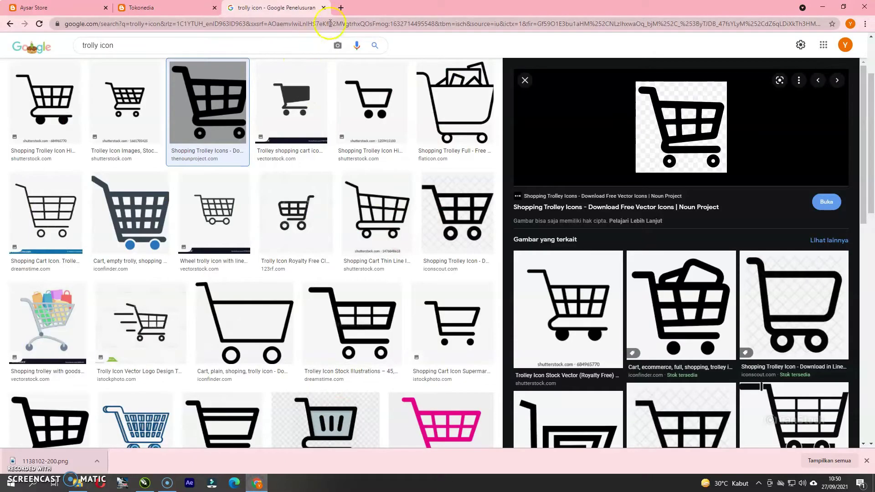
pyautogui.click(327, 9)
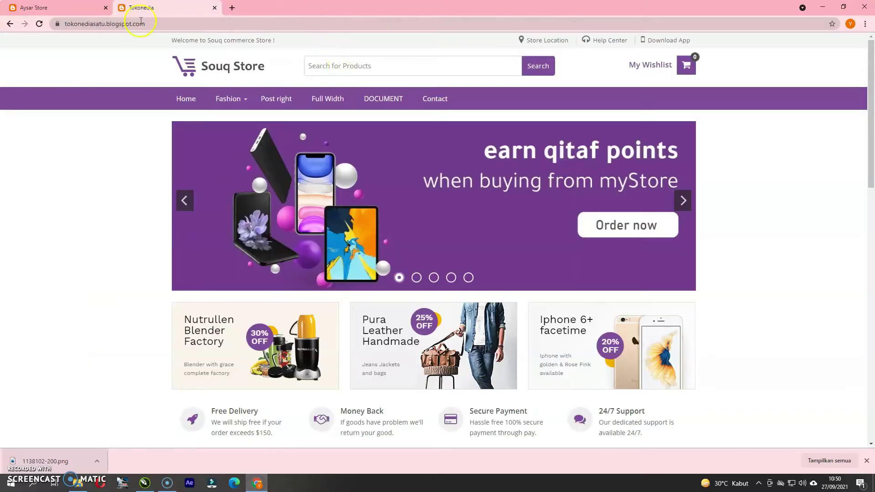
pyautogui.click(204, 23)
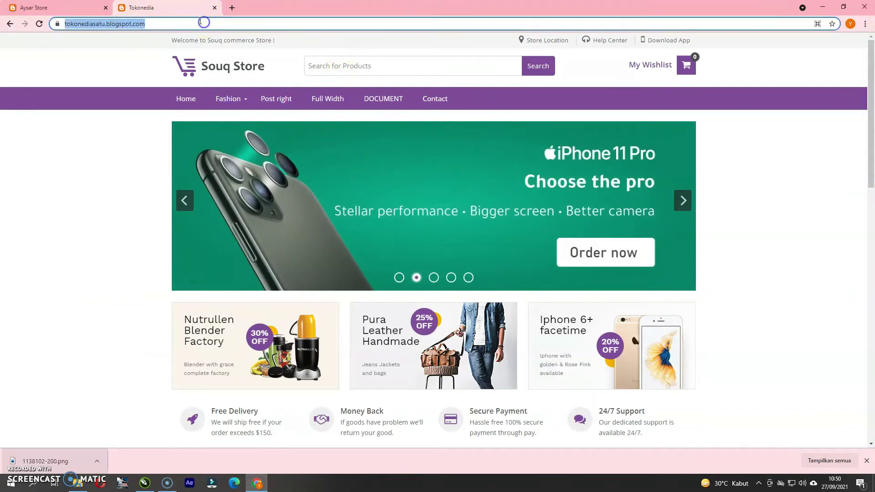
pyautogui.write('blo')
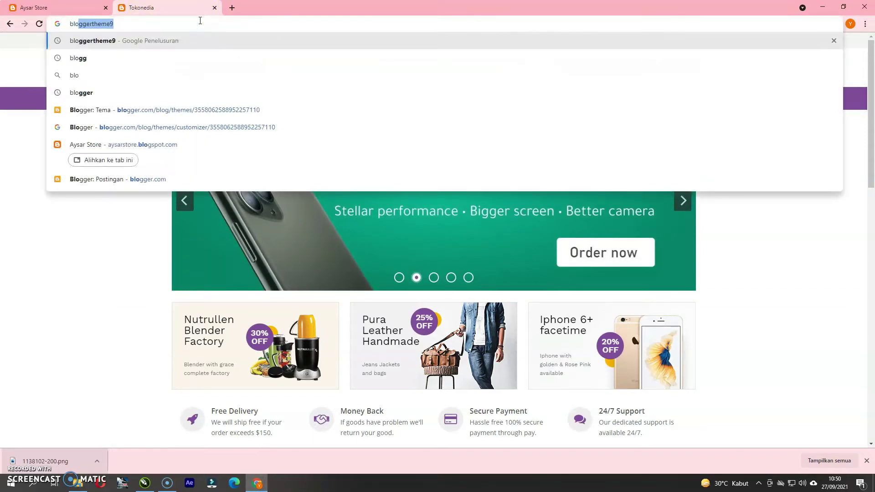
pyautogui.click(156, 179)
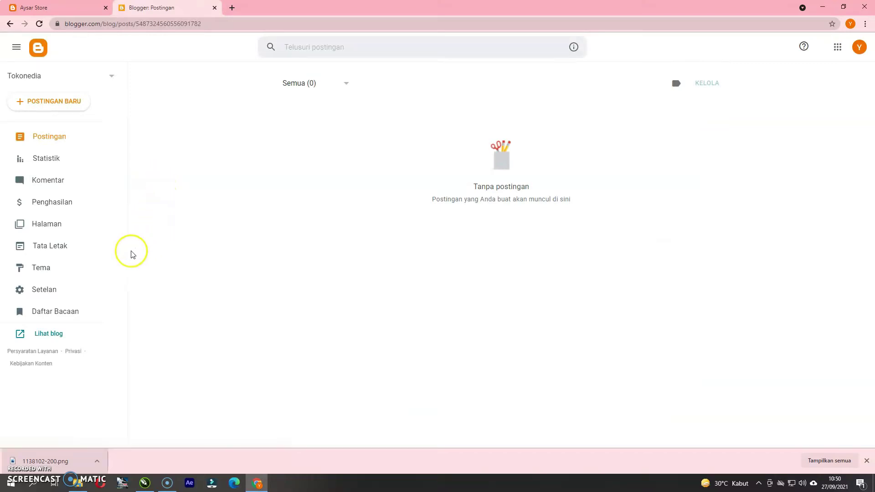
pyautogui.click(54, 250)
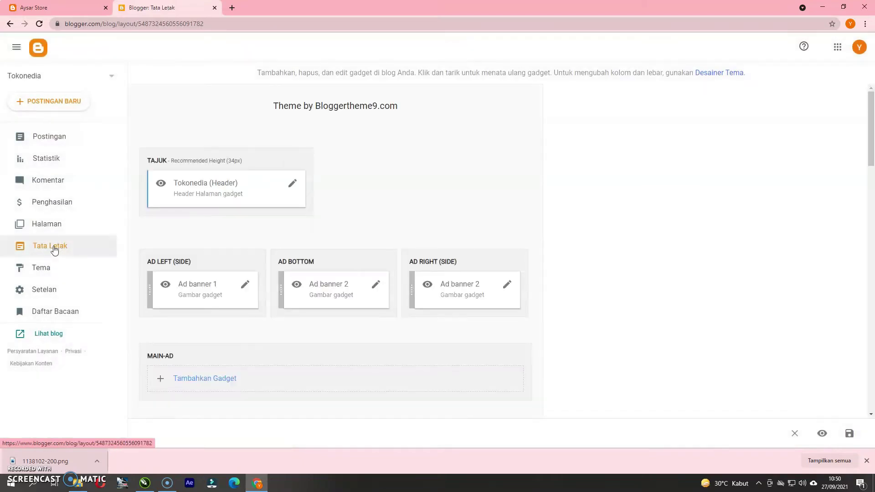
# Look through the blog layout's gadget sections from header to footer, closing the other store's browser tab
pyautogui.scroll(-11, 282, 270)
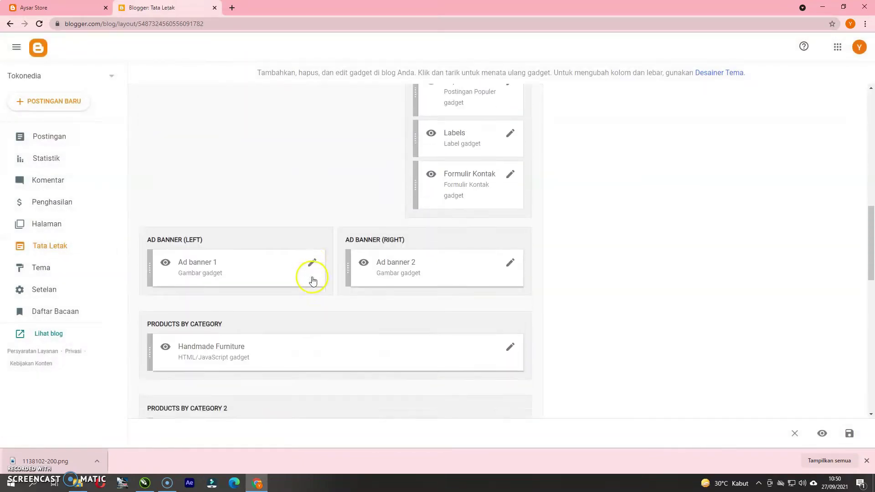
pyautogui.scroll(-10, 313, 281)
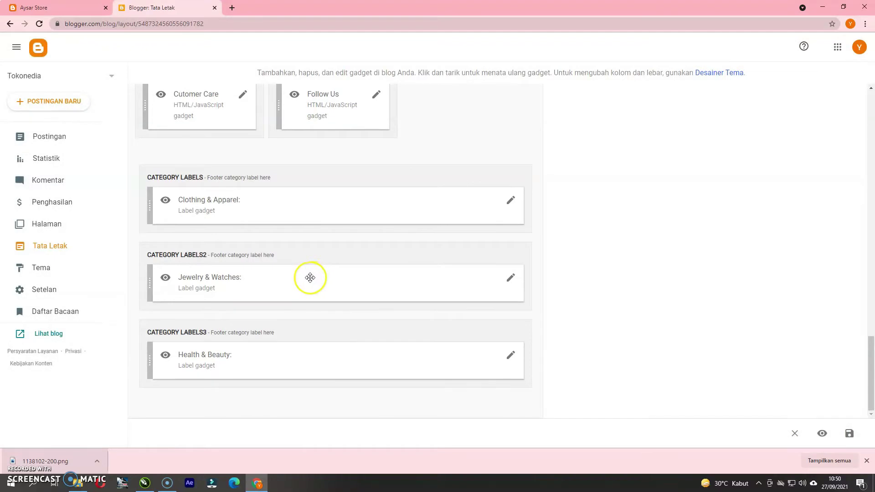
pyautogui.scroll(4, 310, 277)
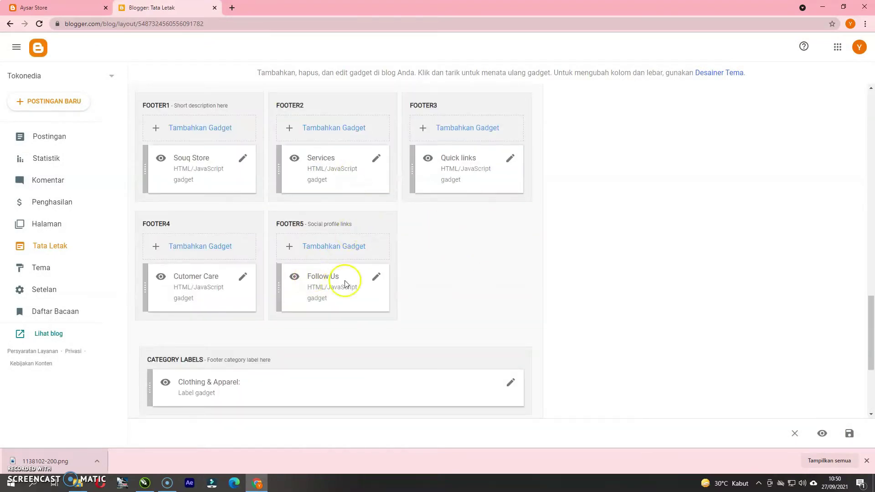
pyautogui.scroll(-4, 313, 383)
pyautogui.scroll(1, 321, 376)
pyautogui.scroll(15, 320, 375)
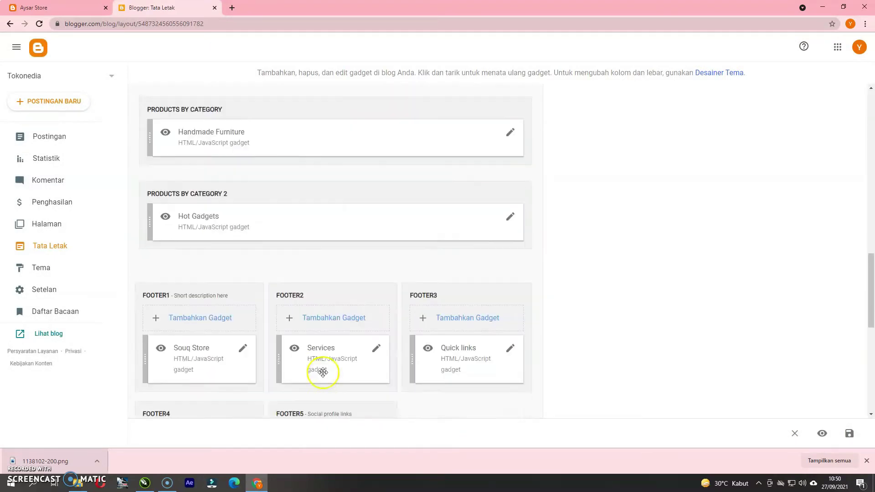
pyautogui.click(105, 8)
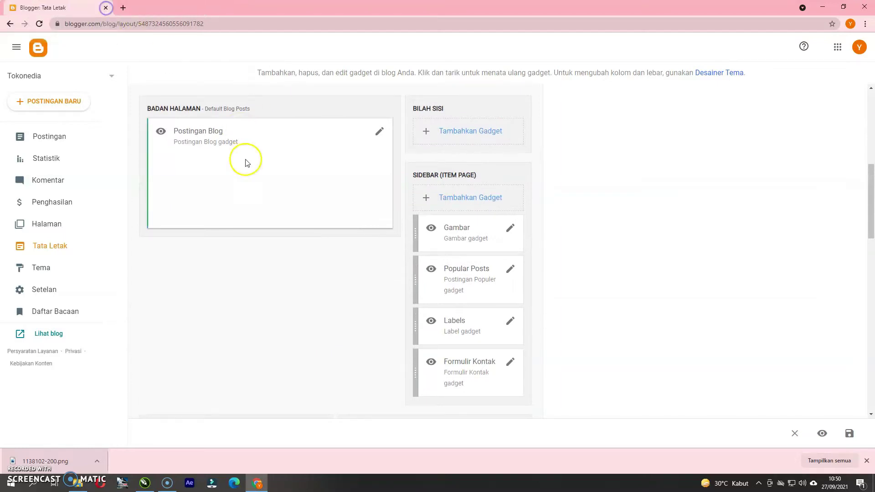
pyautogui.scroll(7, 255, 216)
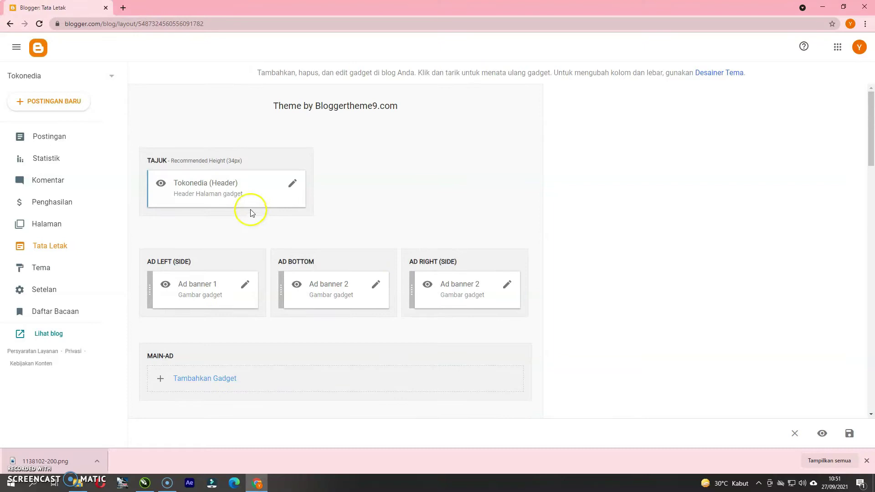
# Open the Tokonedia header gadget's configuration and set its image source to upload from the computer (Upload gambar dari komputer)
pyautogui.click(294, 183)
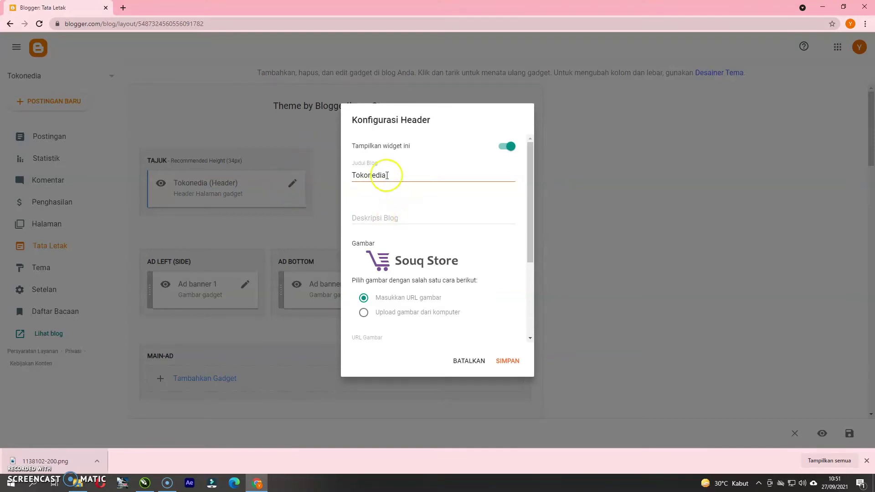
pyautogui.click(396, 220)
pyautogui.scroll(-2, 403, 245)
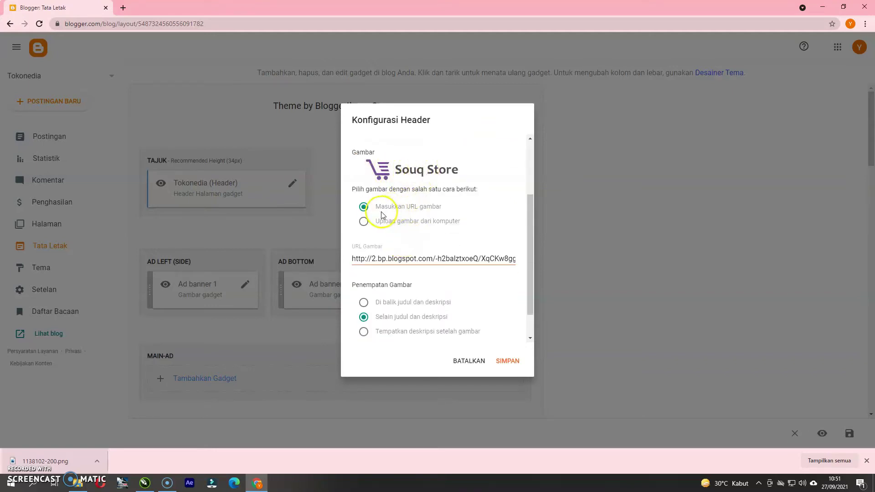
pyautogui.click(403, 224)
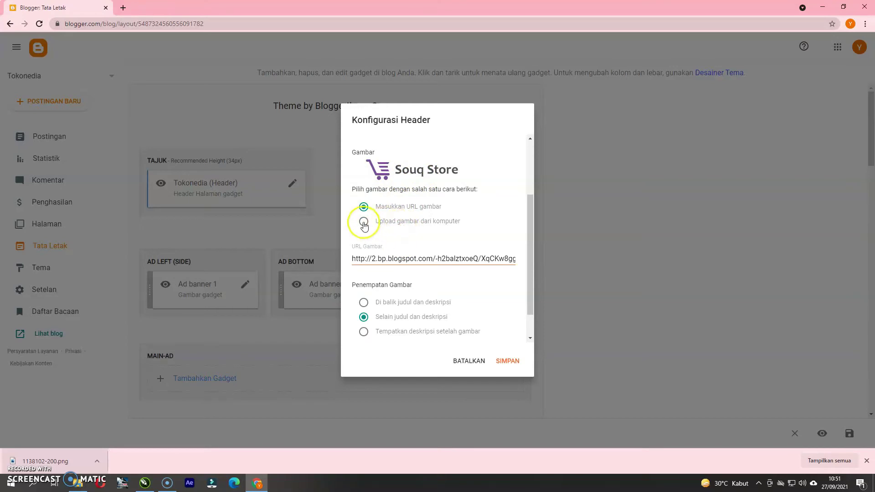
pyautogui.scroll(-1, 422, 272)
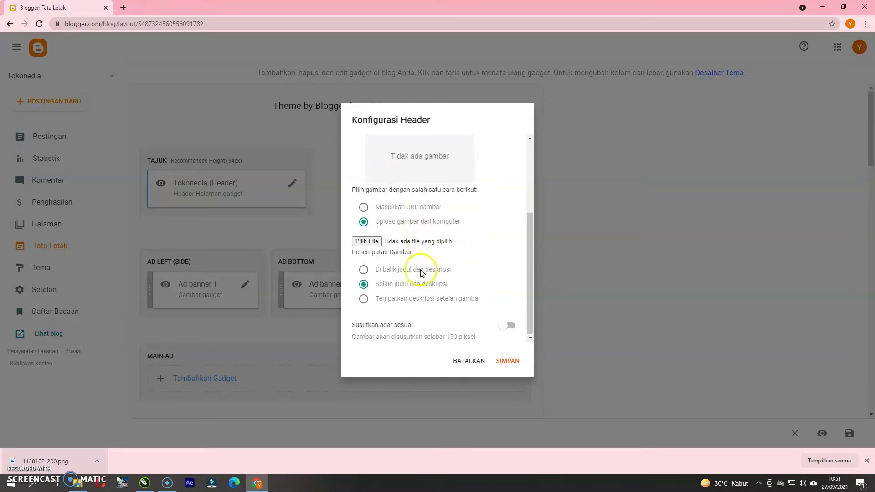
# Upload logo olshop.png from the Documents folder as the header image
pyautogui.click(372, 241)
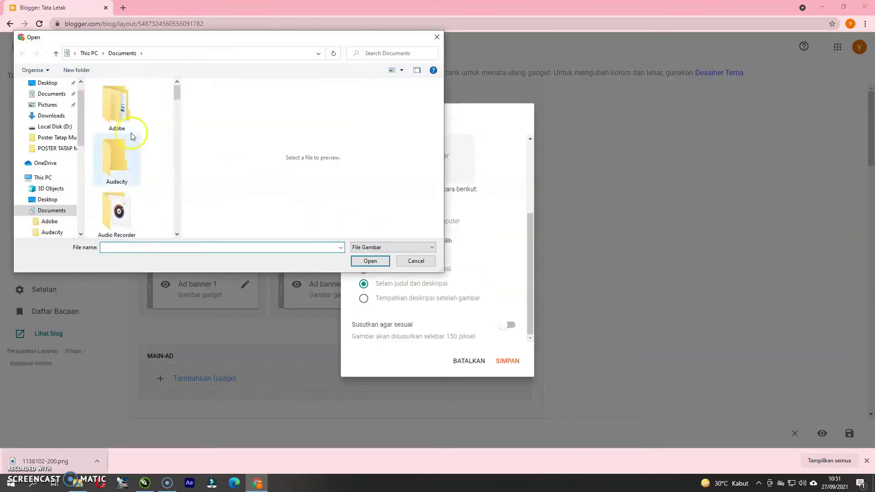
pyautogui.scroll(-5, 130, 138)
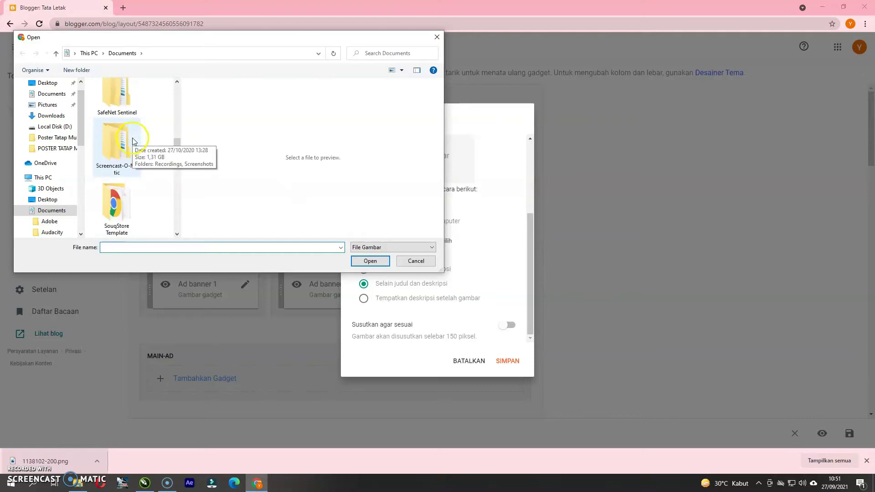
pyautogui.scroll(-5, 133, 138)
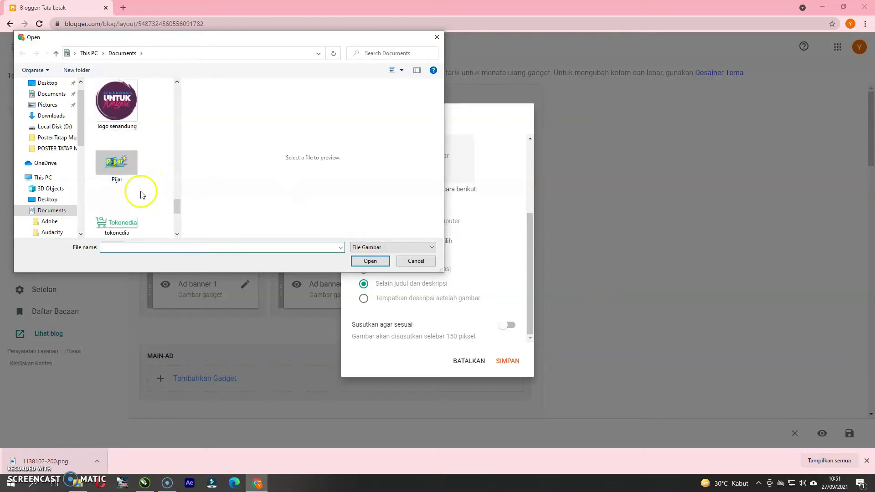
pyautogui.scroll(3, 172, 210)
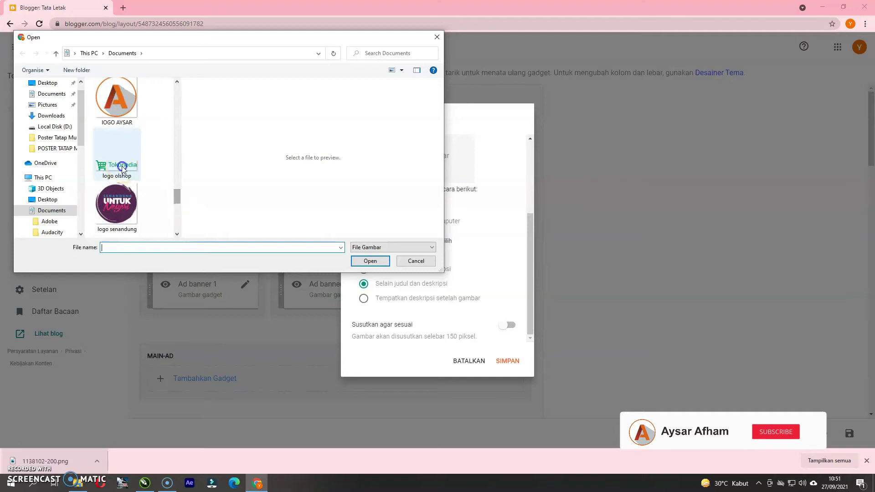
pyautogui.click(120, 167)
pyautogui.click(370, 259)
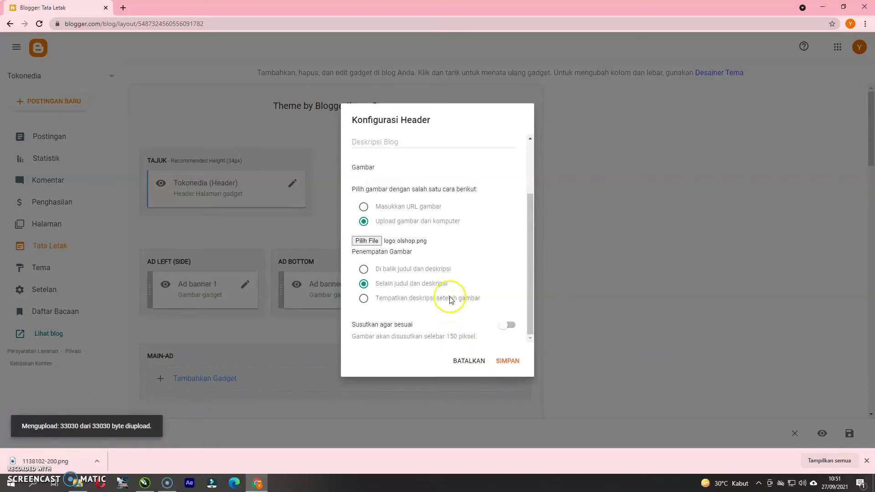
# Save the header configuration and the blog layout, then view the live blog
pyautogui.click(509, 361)
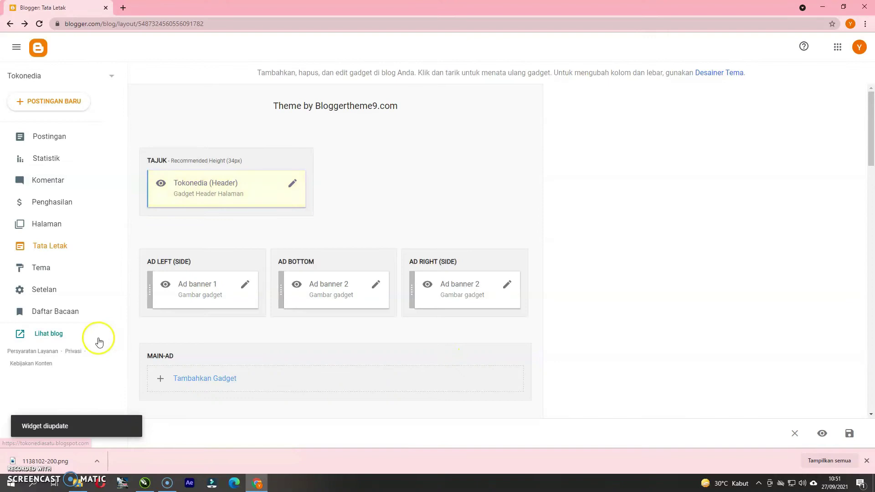
pyautogui.click(848, 433)
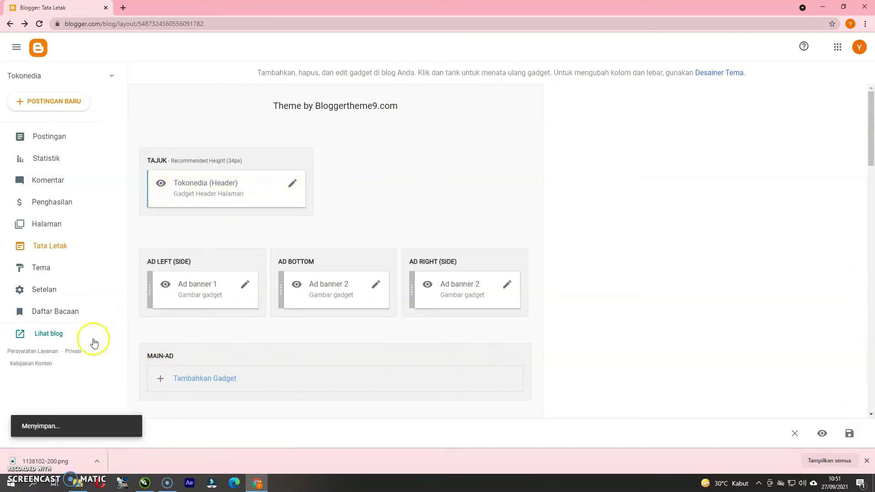
pyautogui.click(58, 335)
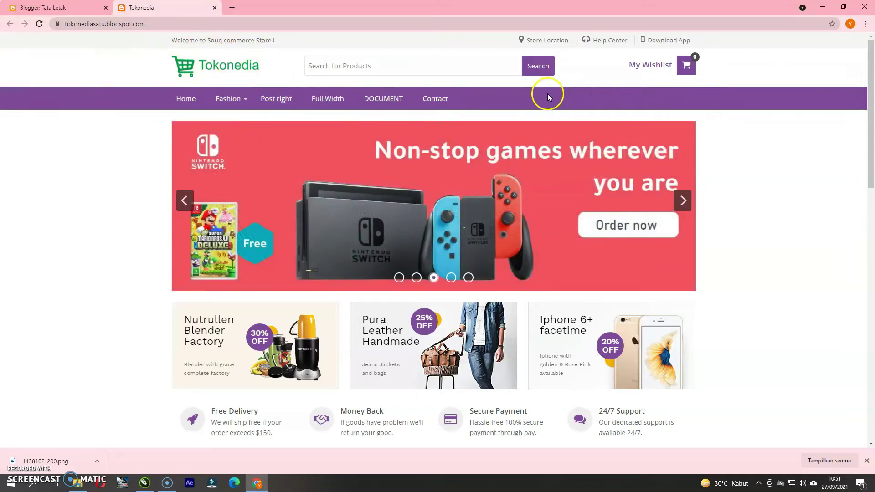
# Look over the live Tokonedia blog page, and open the theme customizer (Sesuaikan) for the current custom theme
pyautogui.scroll(-6, 500, 166)
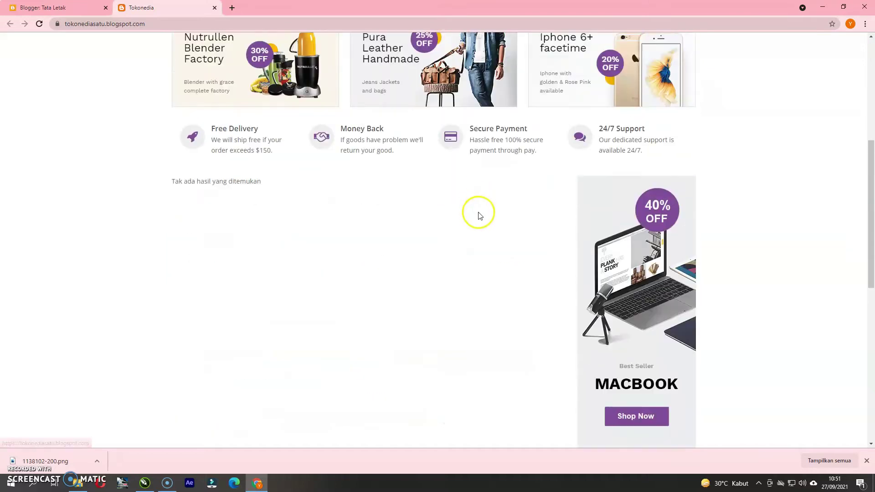
pyautogui.scroll(6, 478, 211)
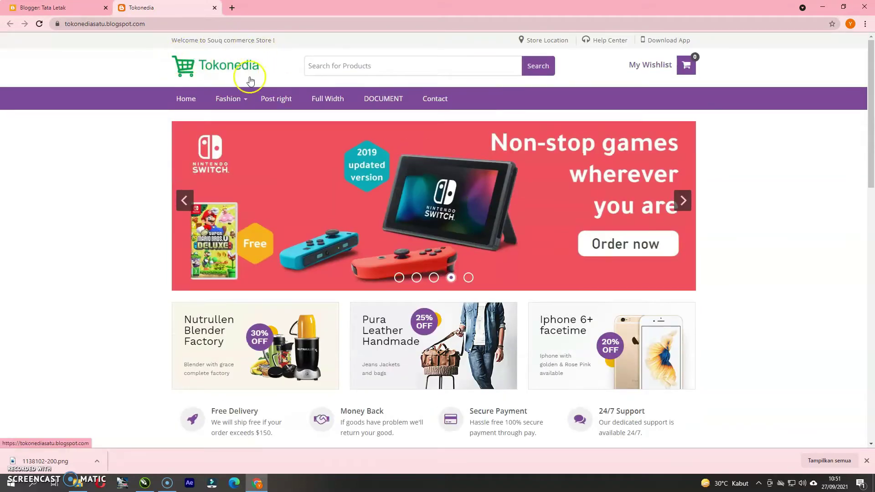
pyautogui.click(43, 7)
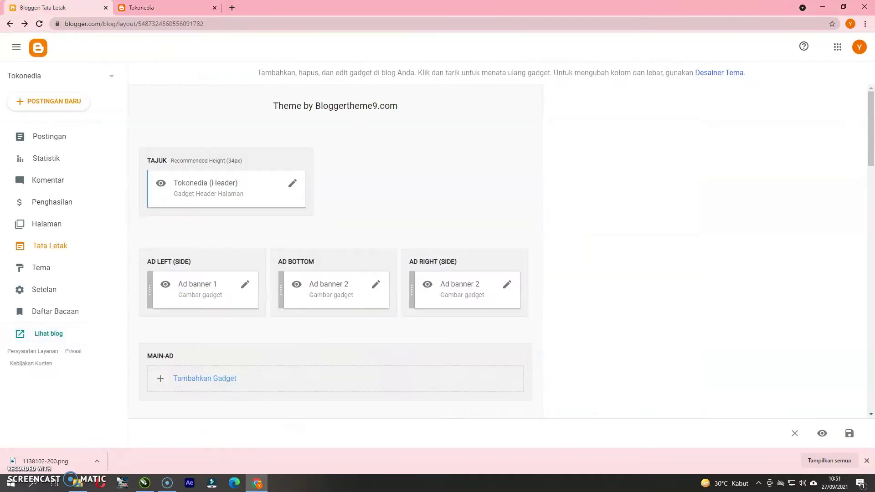
pyautogui.click(47, 271)
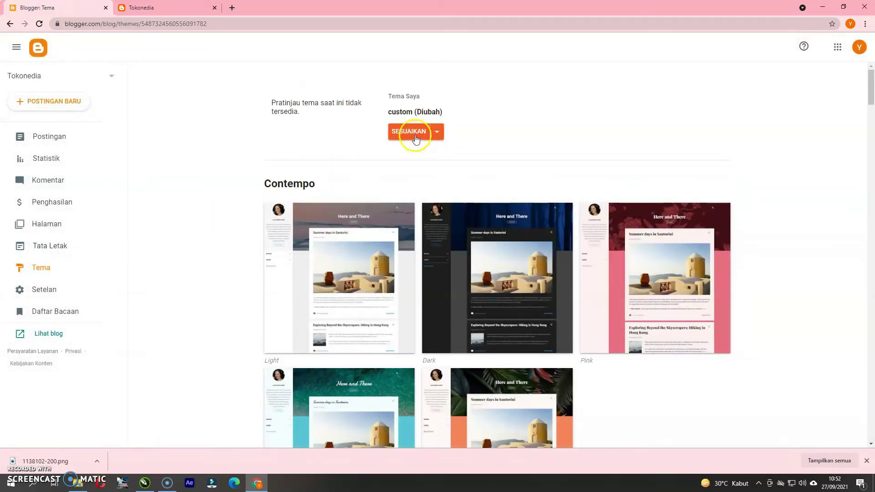
pyautogui.click(412, 132)
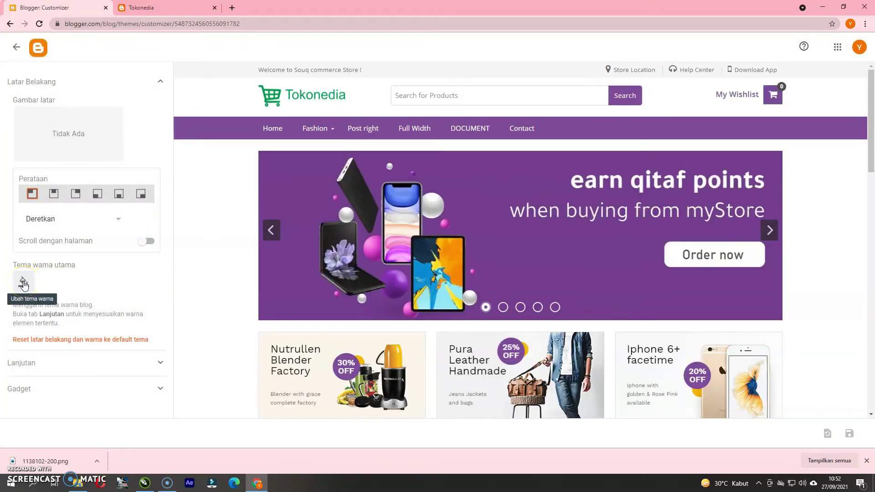
# Try dark green as the main theme colour, and reset the background and colours to the theme default
pyautogui.click(24, 285)
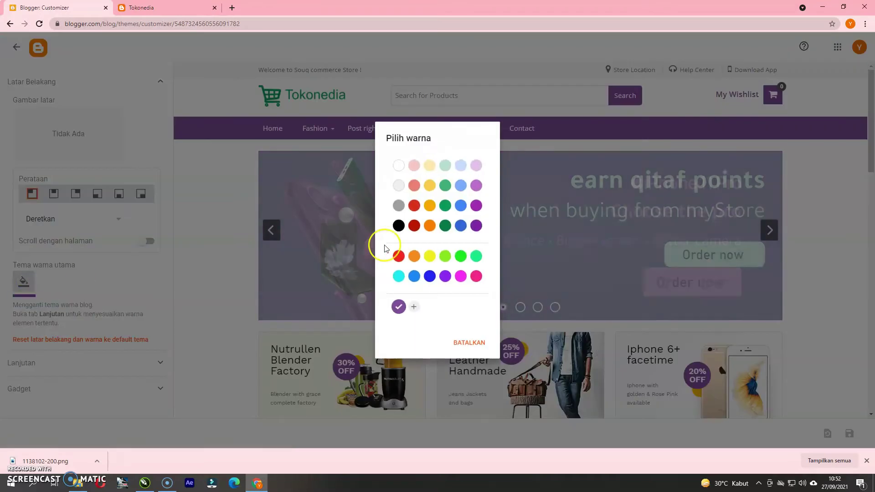
pyautogui.click(445, 231)
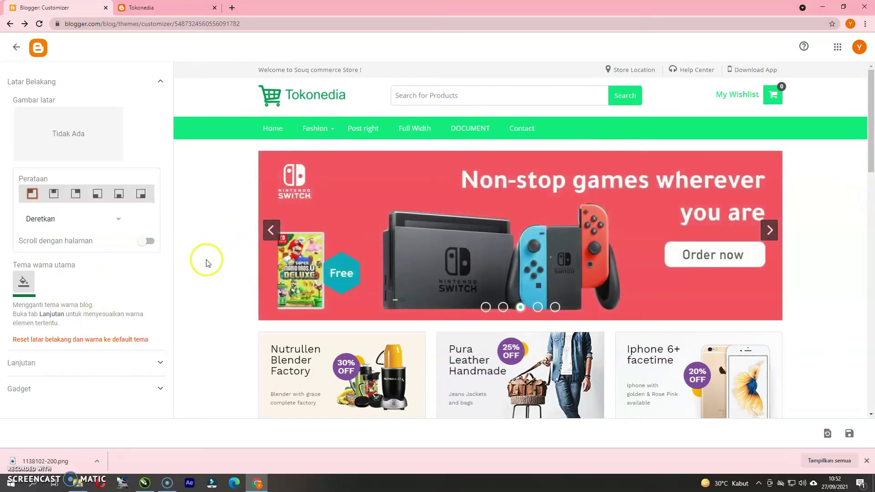
pyautogui.click(50, 339)
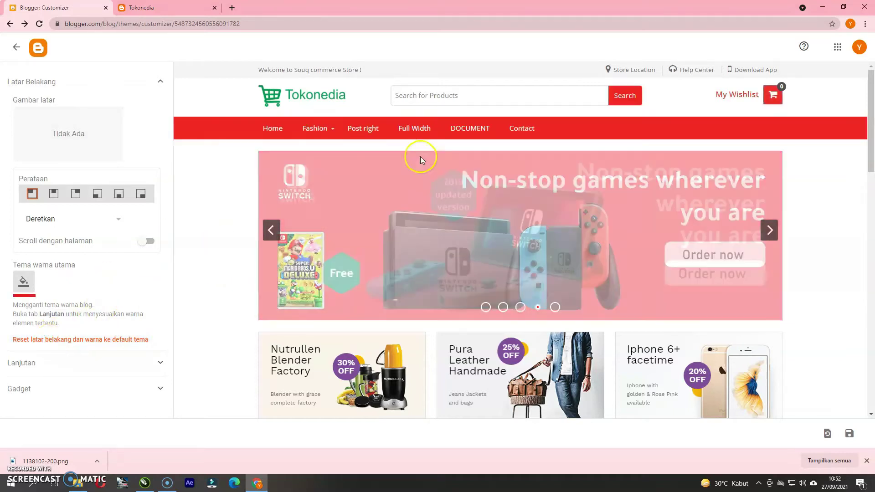
pyautogui.click(73, 340)
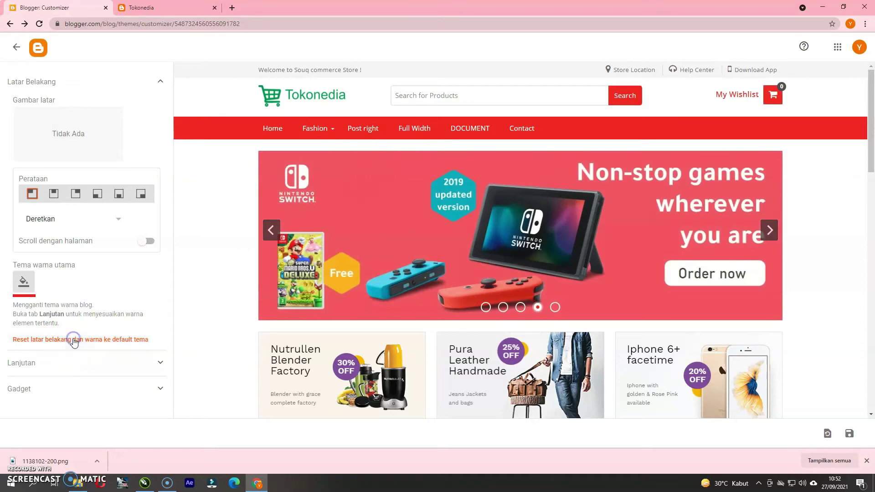
# Set the main theme colour (Tema warna utama) to green #0f9d58 and save the customizer settings
pyautogui.click(25, 282)
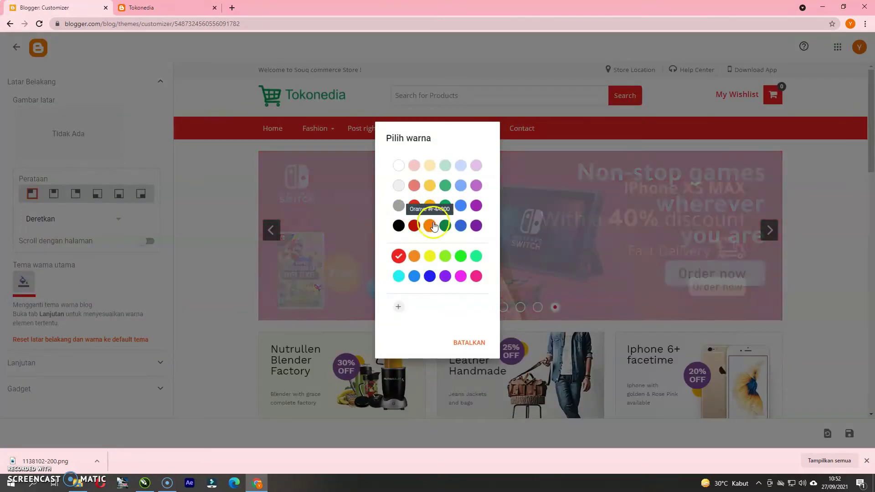
pyautogui.click(445, 206)
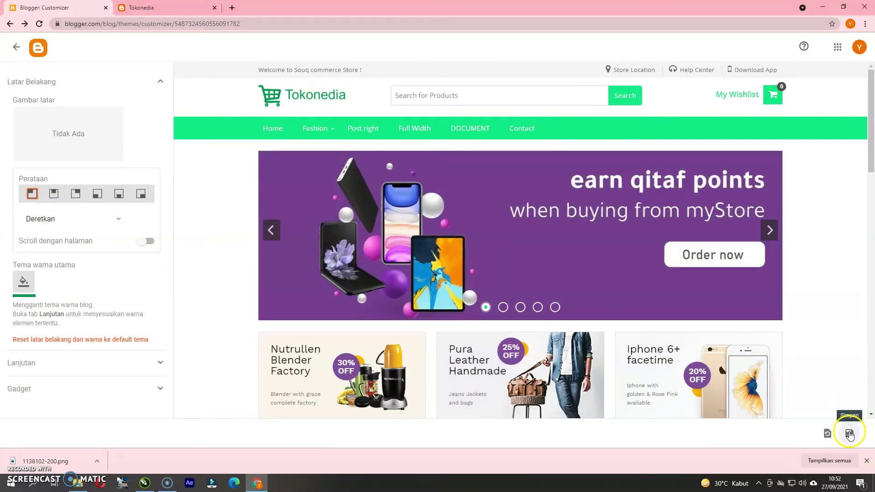
pyautogui.click(849, 434)
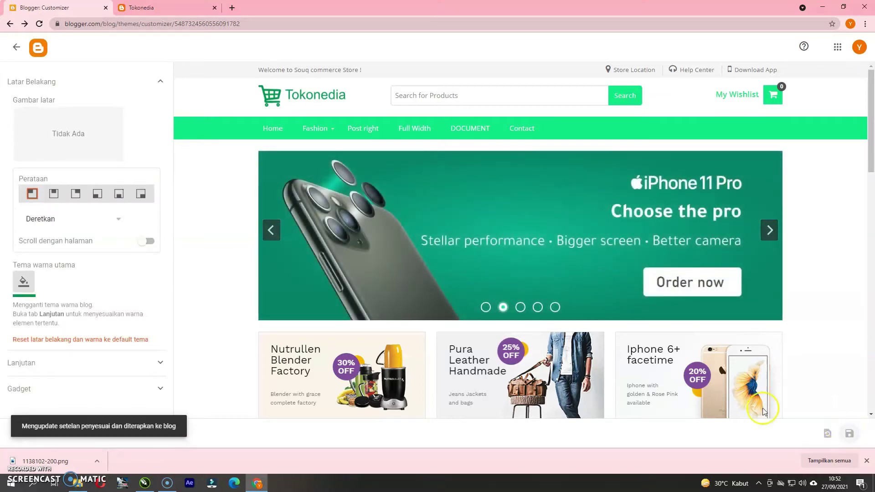
# Reload the live blog and check the colours of its navigation bar, search button and cart icon
pyautogui.click(164, 8)
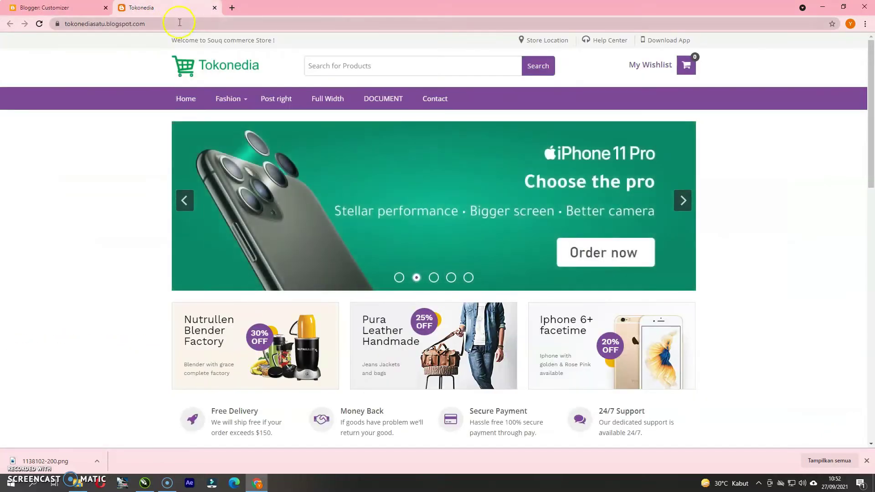
pyautogui.click(179, 23)
pyautogui.press('Return')
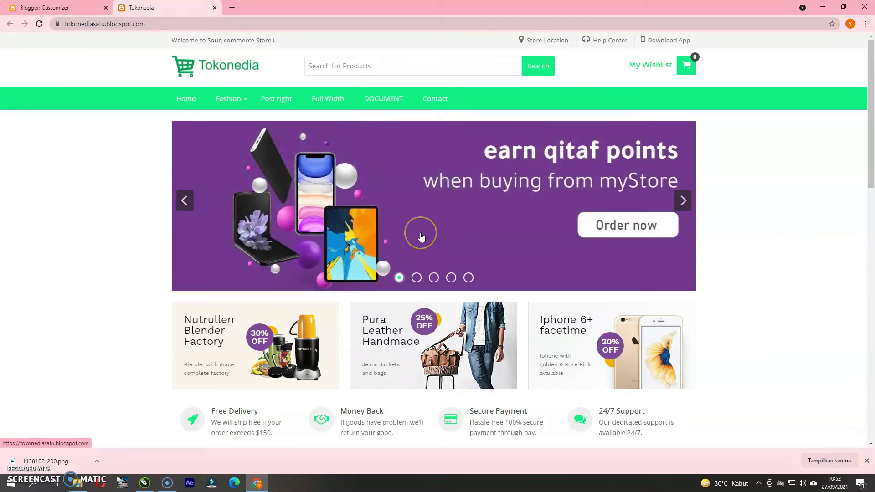
pyautogui.click(190, 100)
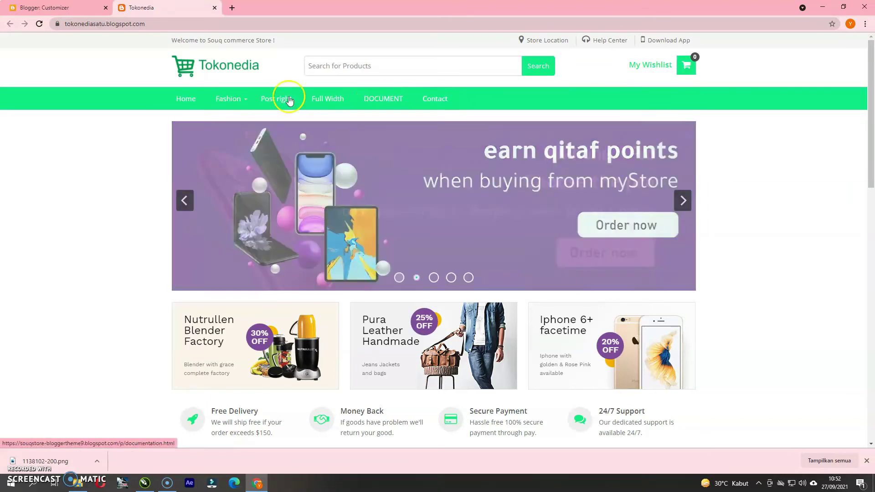
pyautogui.moveTo(685, 66)
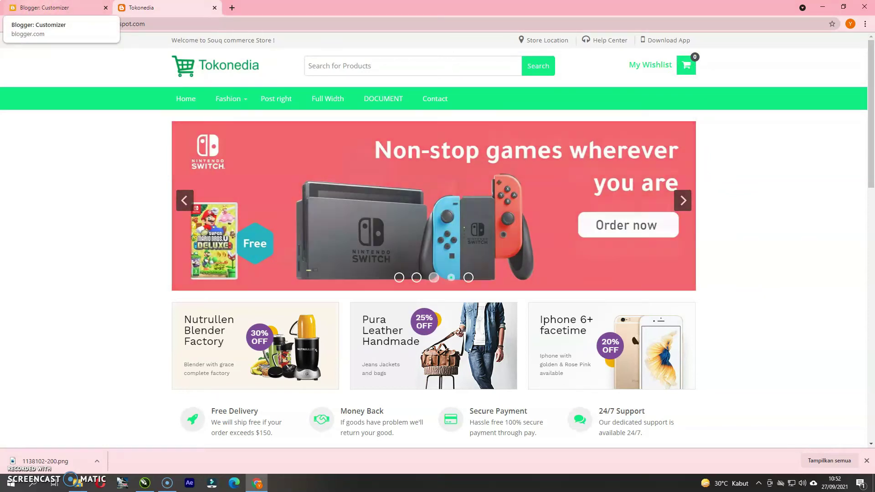
# Leave the theme customizer and open the custom theme's HTML code for editing
pyautogui.click(44, 7)
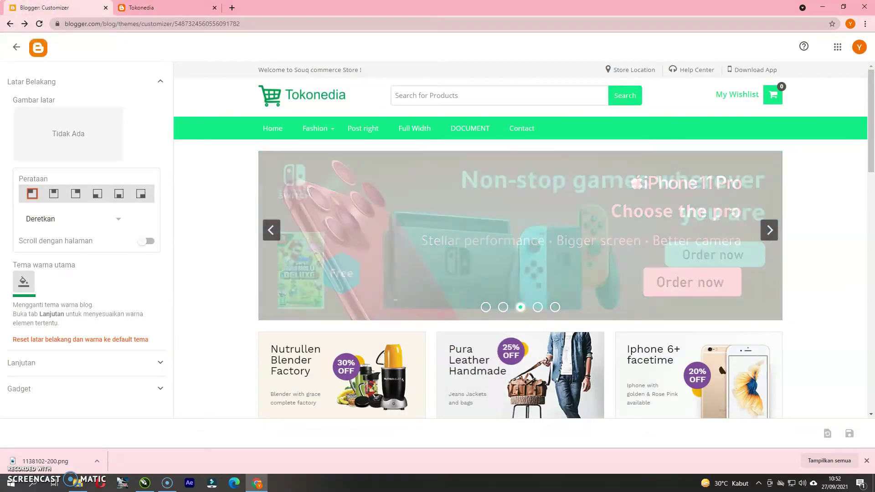
pyautogui.click(17, 48)
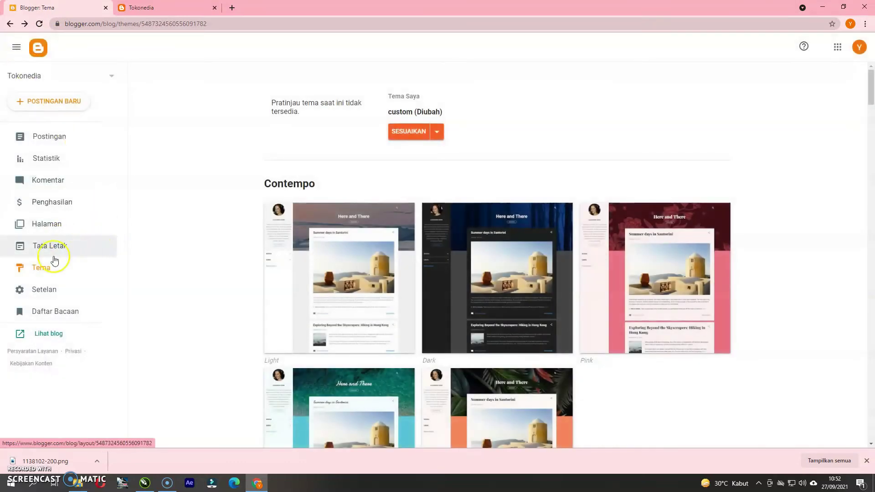
pyautogui.click(436, 132)
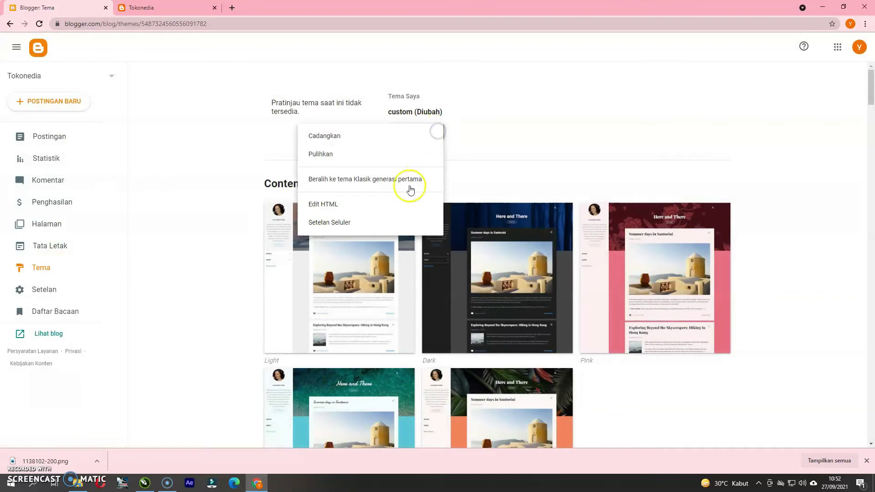
pyautogui.click(349, 204)
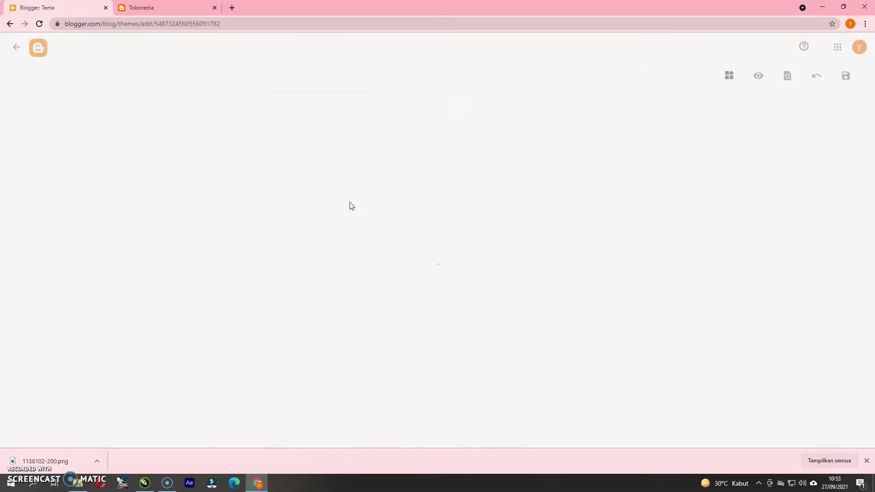
# Look through the theme's HTML code from the variable definitions and CSS rules down to the script block
pyautogui.scroll(-10, 73, 201)
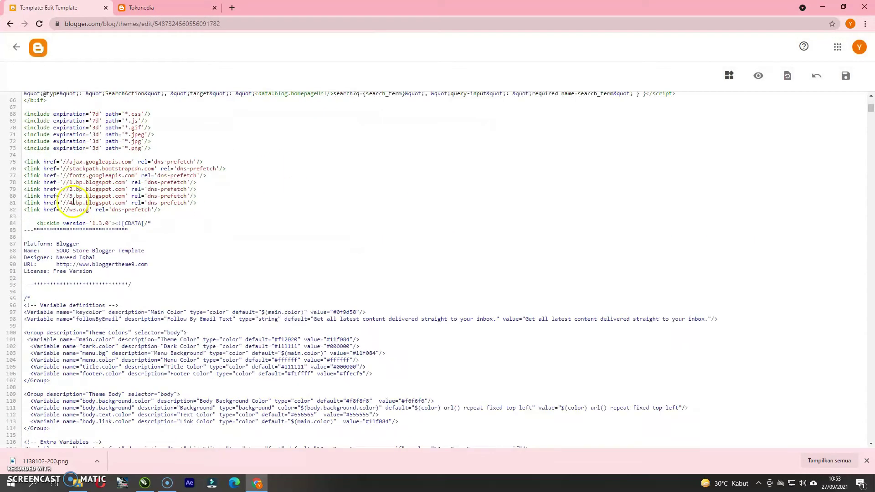
pyautogui.scroll(-3, 73, 201)
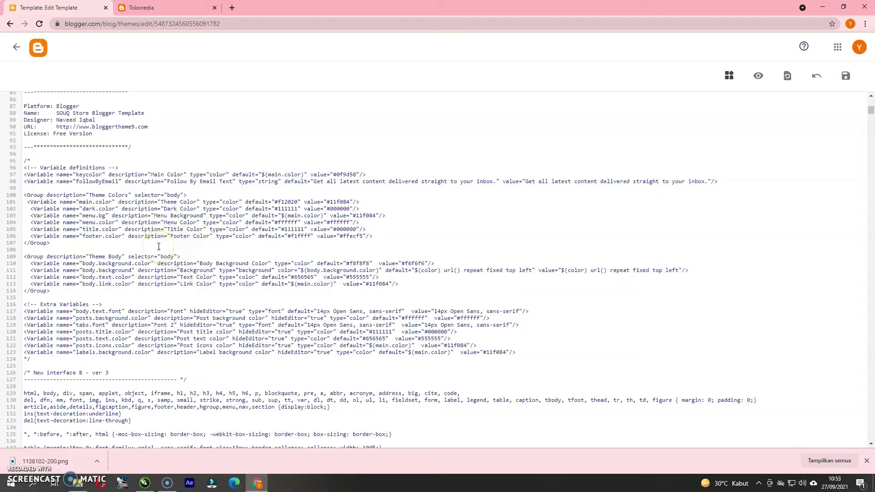
pyautogui.scroll(-20, 160, 247)
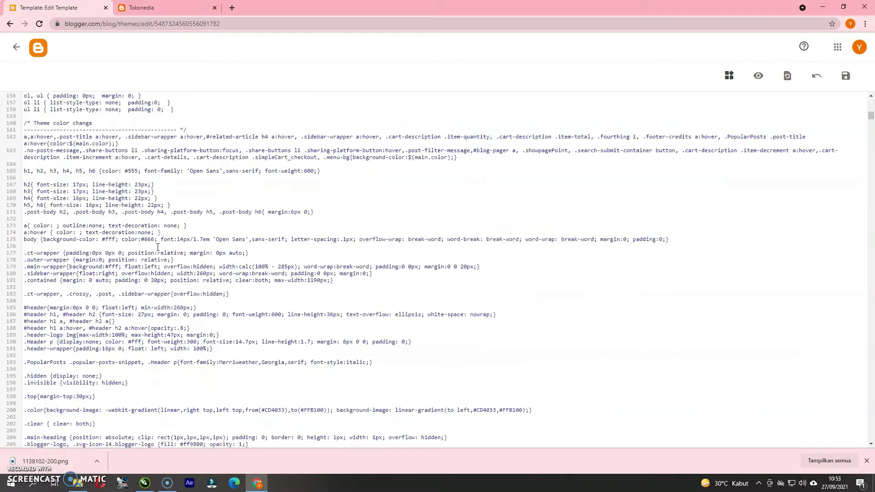
pyautogui.scroll(-20, 163, 246)
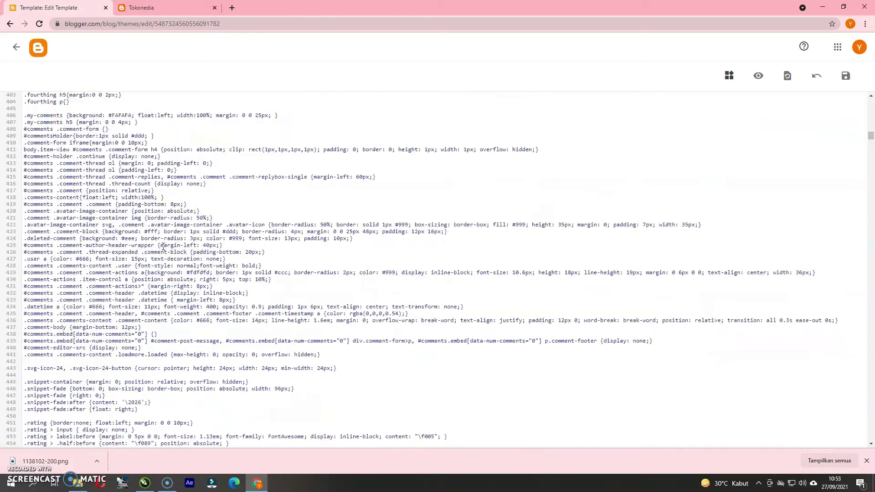
pyautogui.scroll(-20, 162, 247)
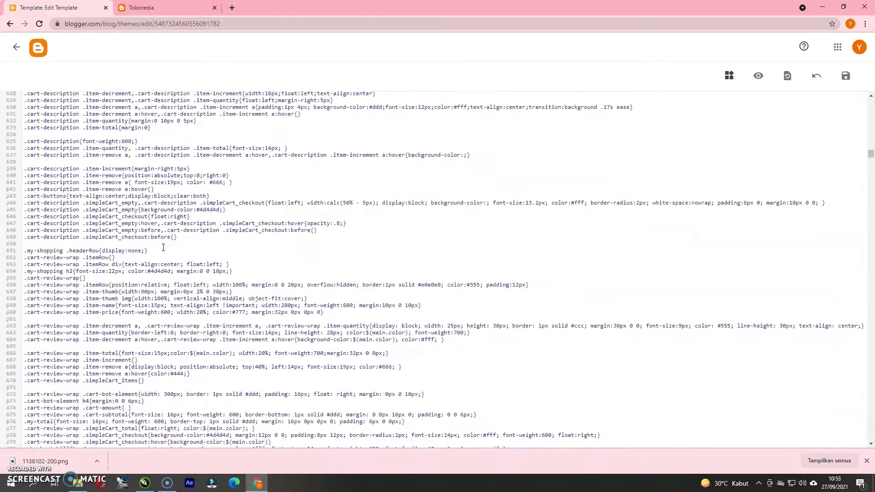
pyautogui.scroll(-20, 163, 249)
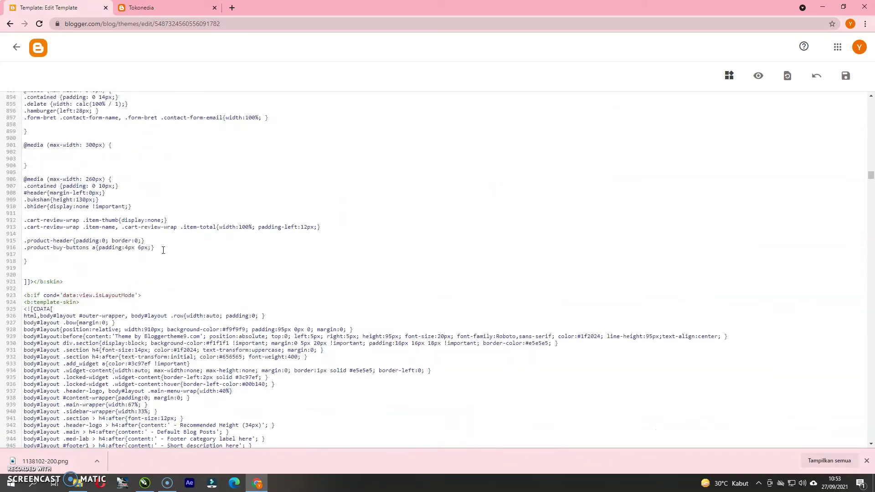
pyautogui.scroll(-20, 163, 250)
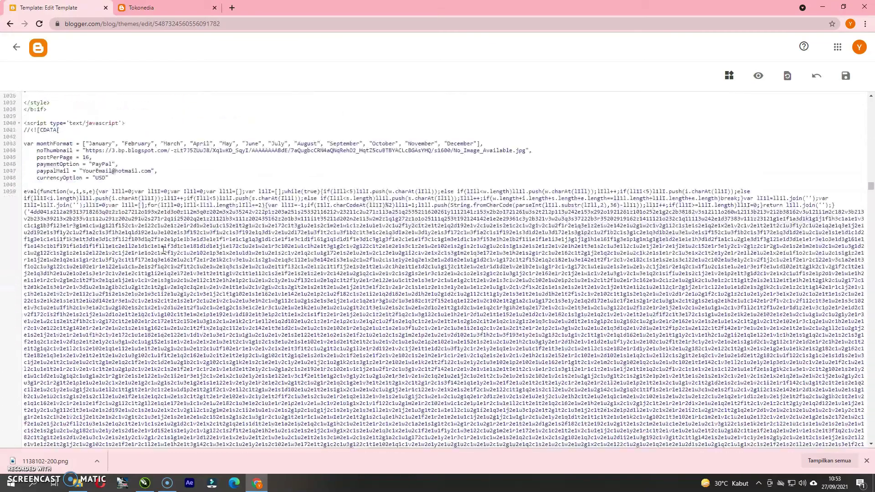
pyautogui.scroll(-15, 163, 250)
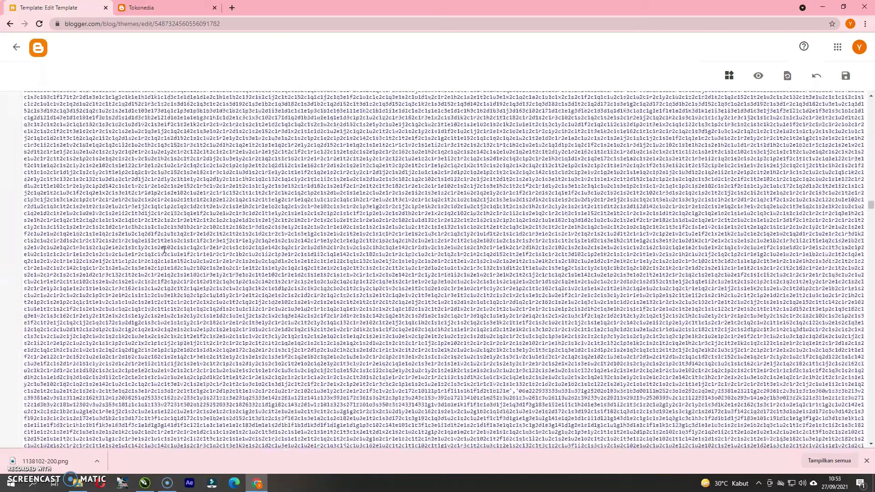
# Go through the theme HTML from the widget markup to the header's search and top menu links, comparing it with the live blog's header
pyautogui.click(157, 7)
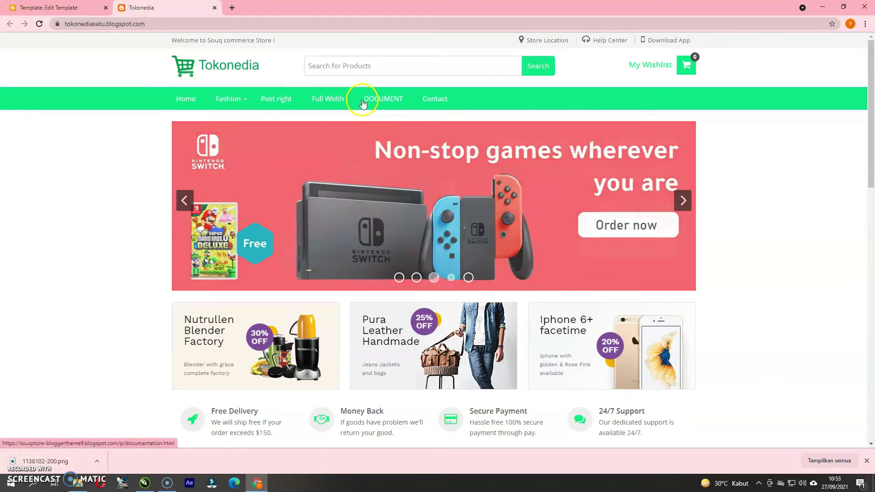
pyautogui.click(59, 8)
pyautogui.scroll(-10, 132, 251)
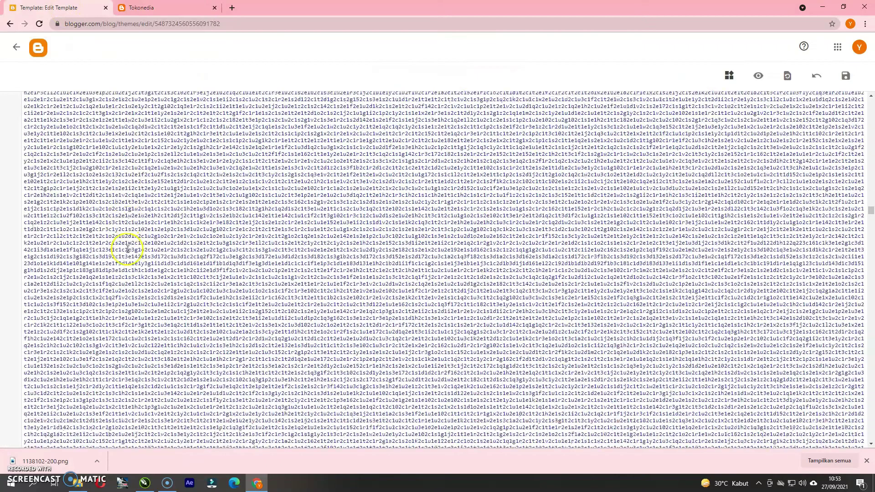
pyautogui.scroll(-20, 135, 253)
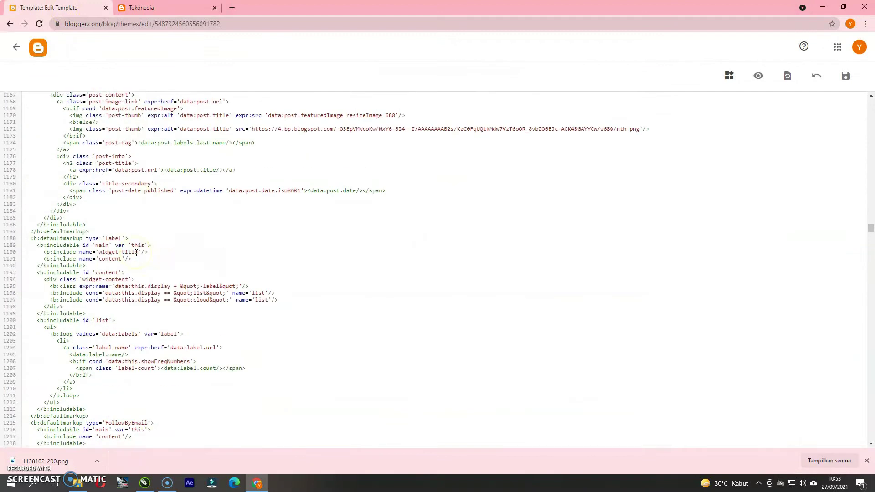
pyautogui.scroll(-6, 114, 255)
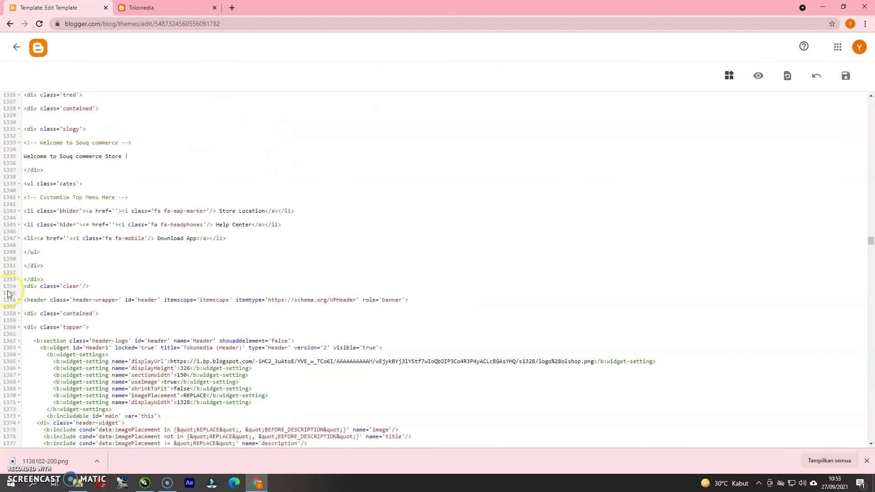
pyautogui.scroll(-18, 7, 294)
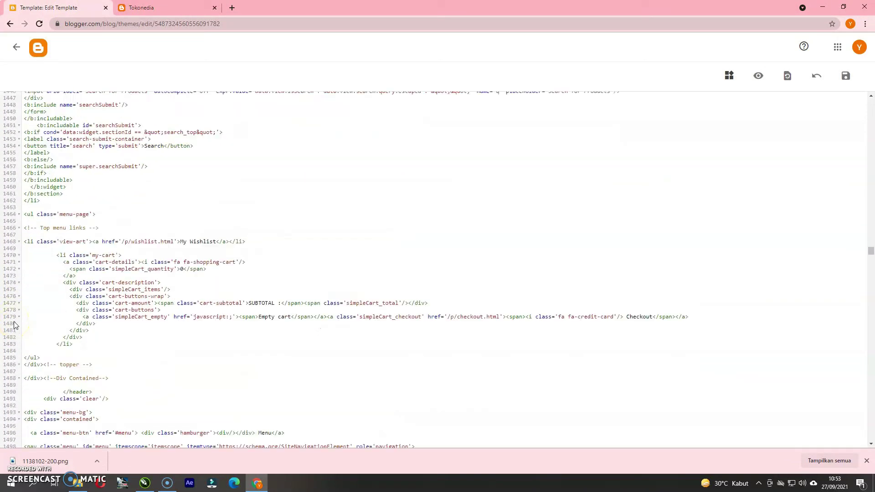
pyautogui.scroll(-6, 14, 325)
pyautogui.scroll(6, 201, 328)
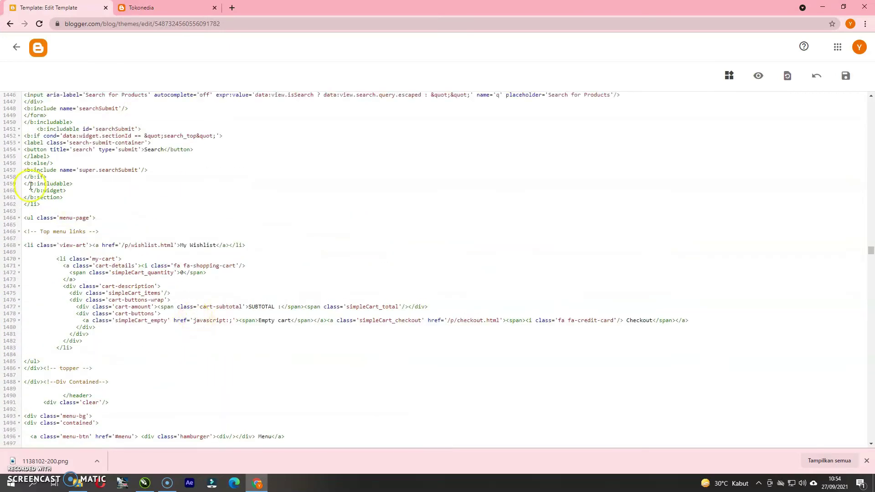
pyautogui.scroll(-3, 35, 230)
pyautogui.scroll(5, 16, 283)
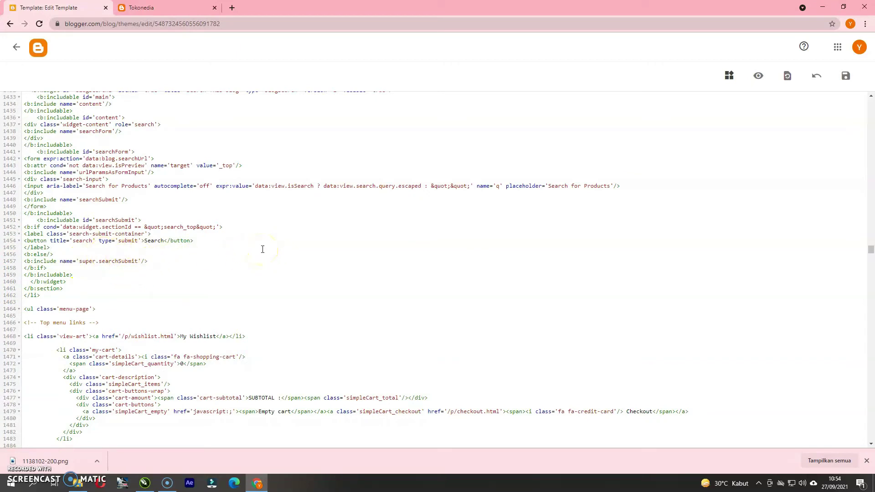
pyautogui.click(122, 200)
pyautogui.hotkey('ctrl', 'Tab')
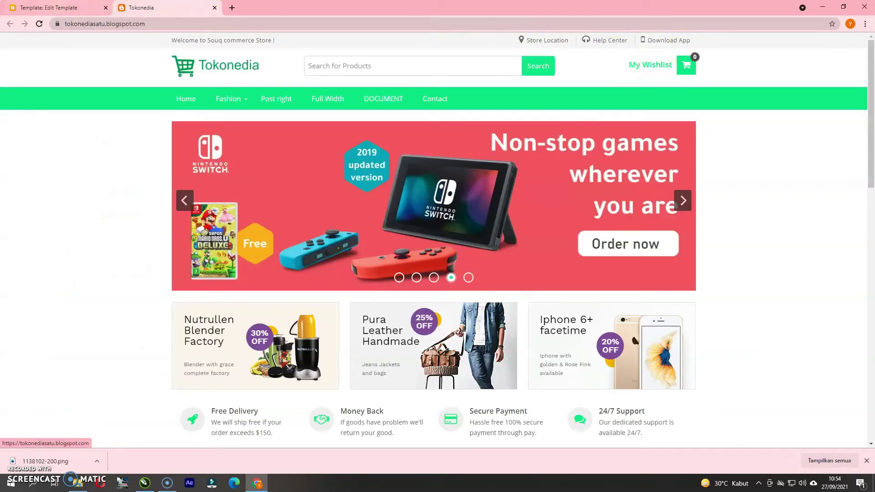
pyautogui.hotkey('ctrl', 'Tab')
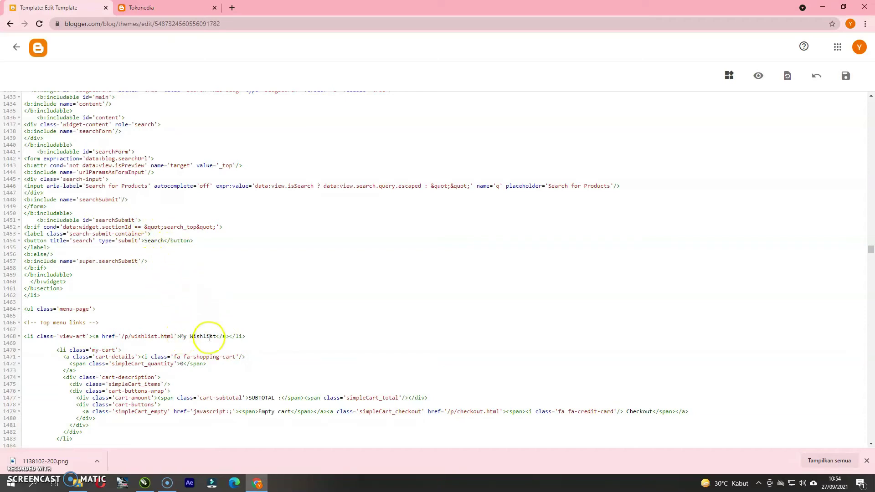
# Change the My Wishlist link text under the top menu links to Keranjang Saya and save the theme
pyautogui.scroll(-1, 209, 336)
pyautogui.click(215, 290)
pyautogui.moveTo(216, 290); pyautogui.dragTo(180, 291)
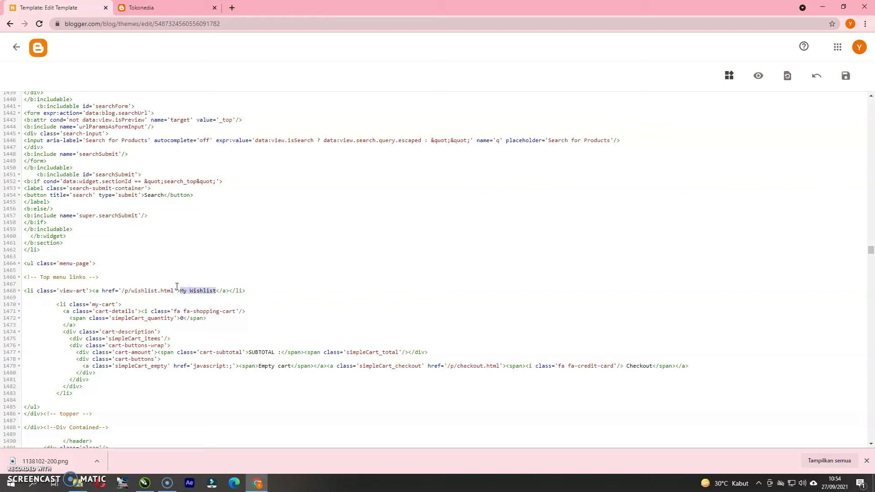
pyautogui.write('Keranjang Saya')
pyautogui.click(846, 77)
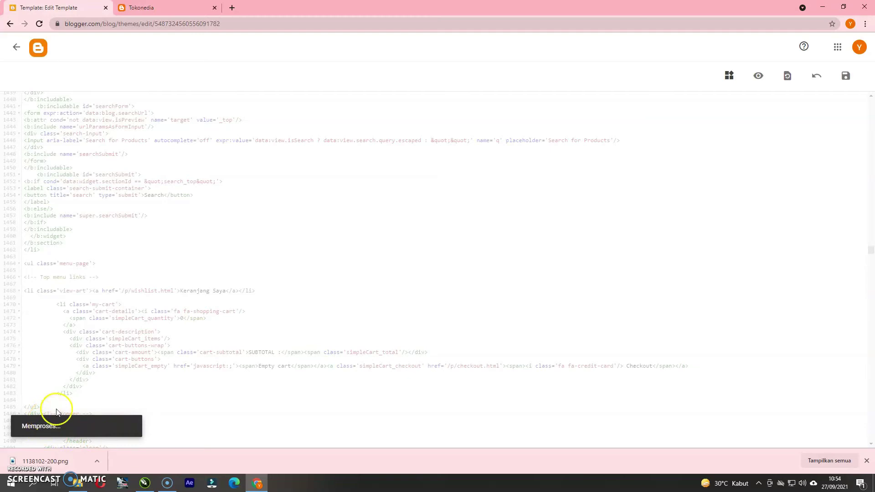
# Reload the live blog and check the wishlist link's label and the cart's dropdown in the header
pyautogui.click(168, 13)
pyautogui.click(173, 21)
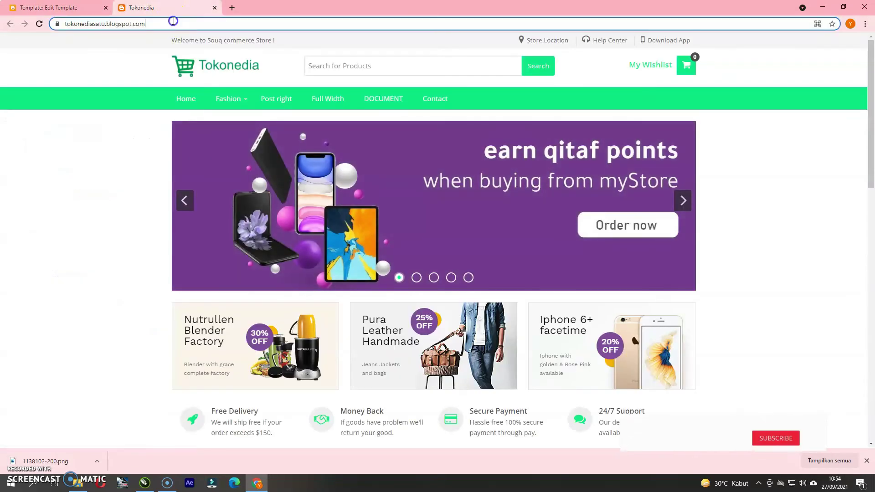
pyautogui.press('Return')
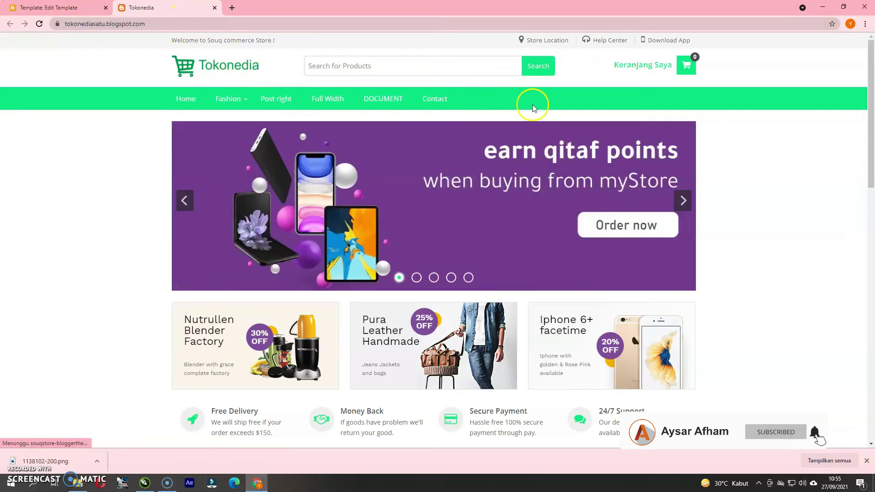
pyautogui.moveTo(682, 68)
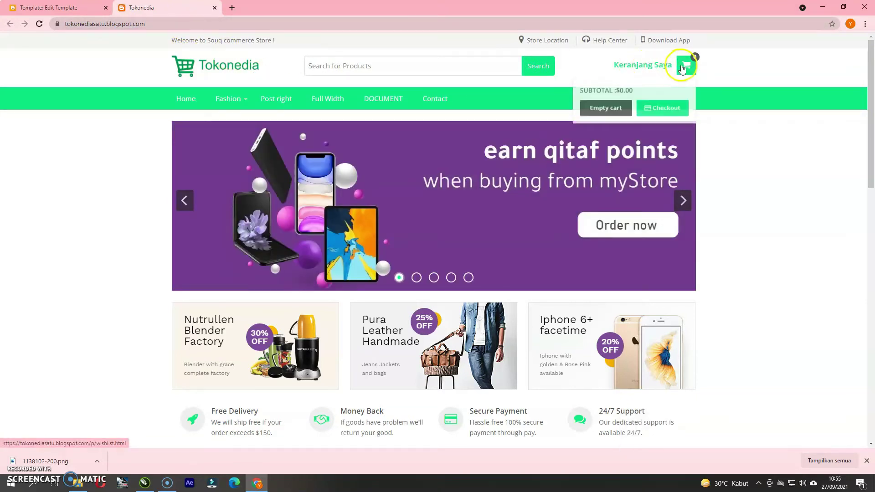
# Change the Home link text in the theme code's navigation menu to Beranda
pyautogui.click(59, 8)
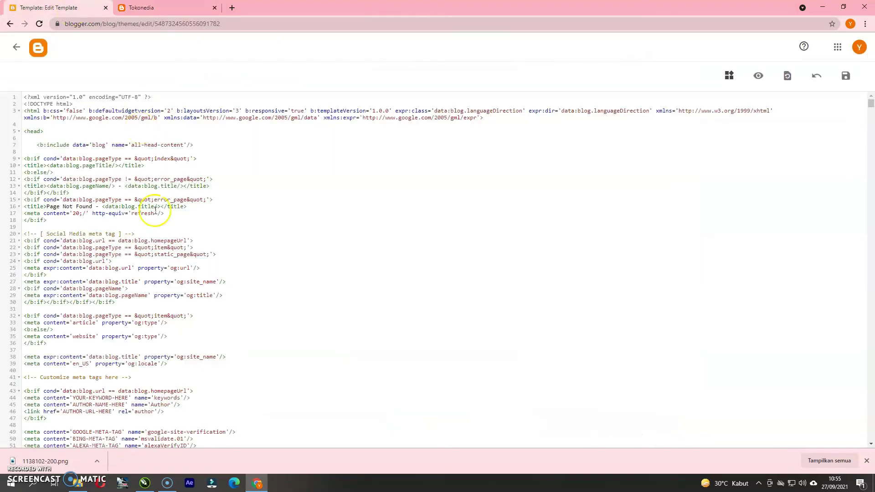
pyautogui.click(141, 8)
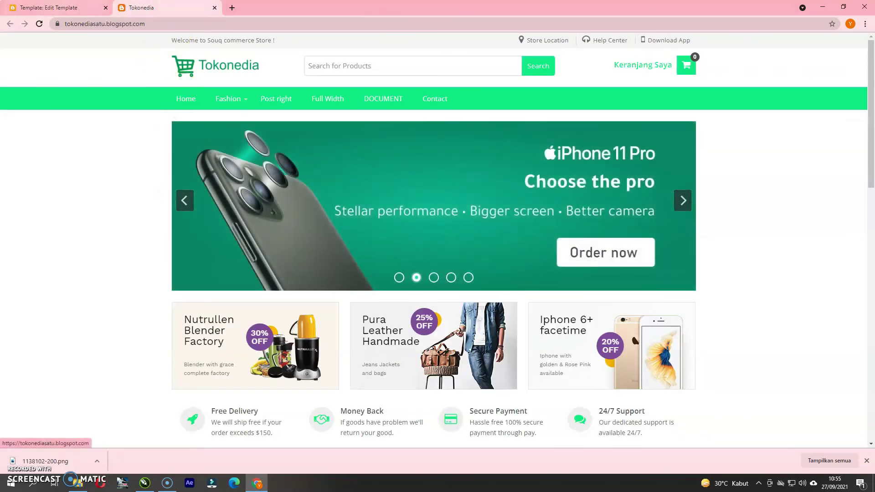
pyautogui.hotkey('ctrl', 'Tab')
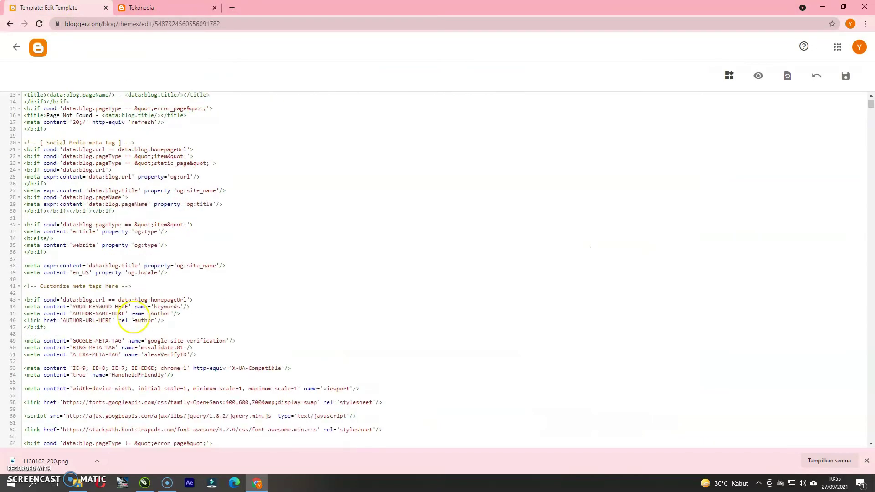
pyautogui.scroll(-10, 830, 253)
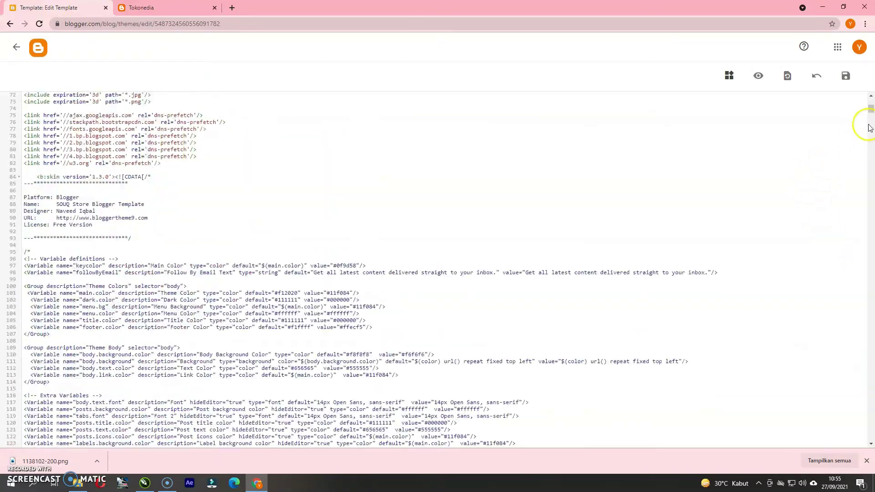
pyautogui.moveTo(870, 109); pyautogui.dragTo(871, 250)
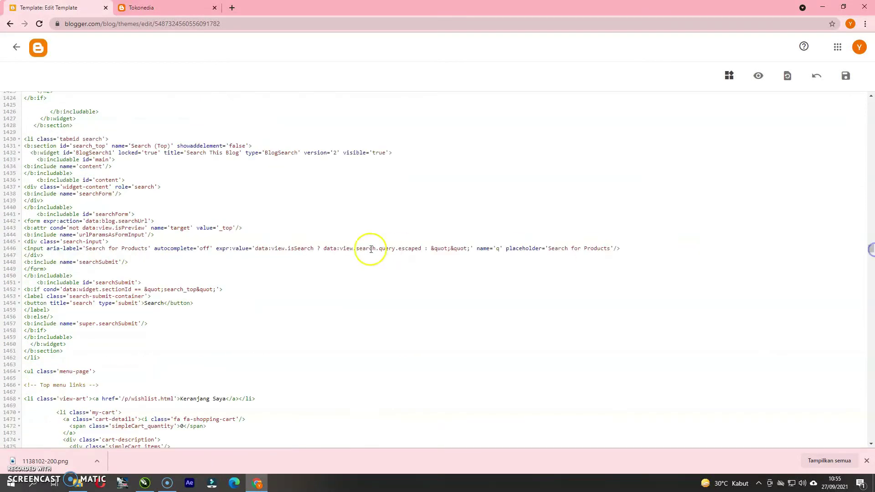
pyautogui.scroll(-1, 105, 255)
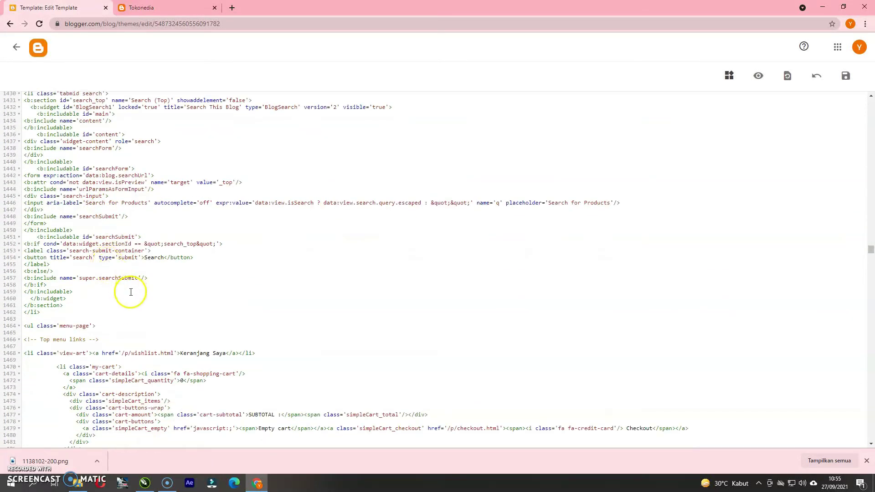
pyautogui.scroll(1, 131, 300)
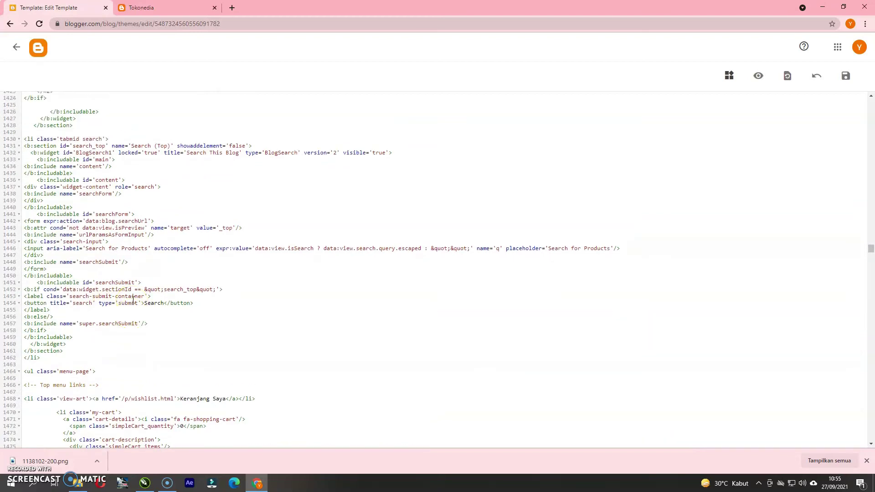
pyautogui.scroll(-6, 132, 300)
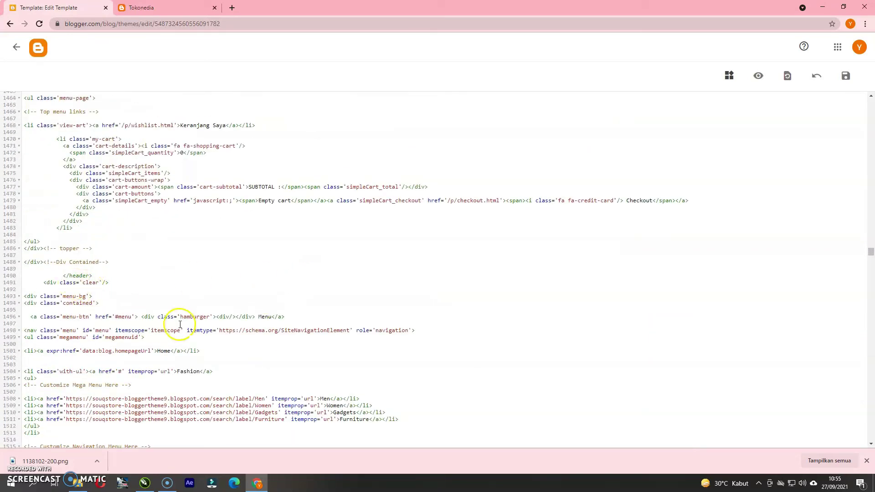
pyautogui.scroll(-2, 205, 317)
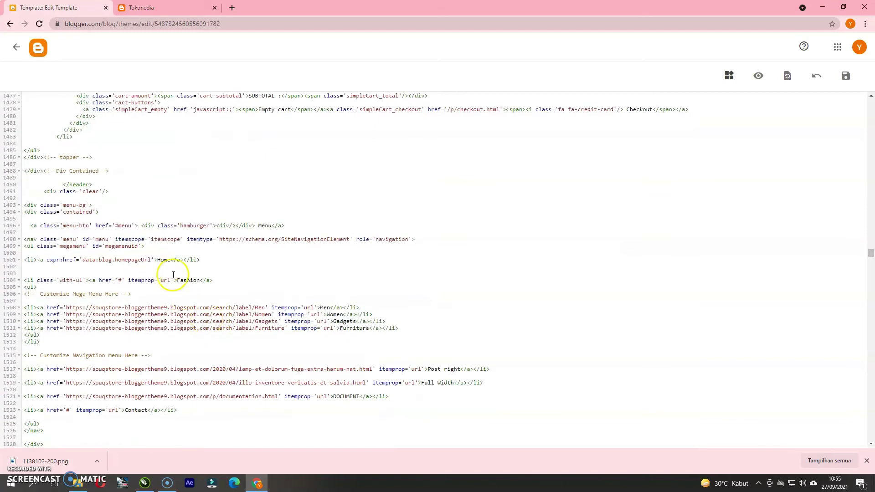
pyautogui.doubleClick(164, 260)
pyautogui.write('Beranda')
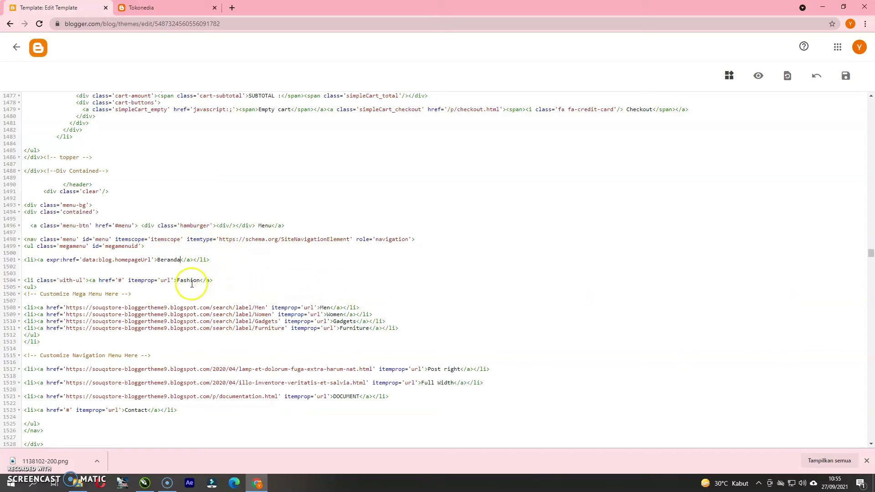
# Compare the live blog's Fashion submenu with its code, and change the Men link text to Pria and Women to Wanita
pyautogui.hotkey('ctrl', 'Tab')
pyautogui.moveTo(222, 98)
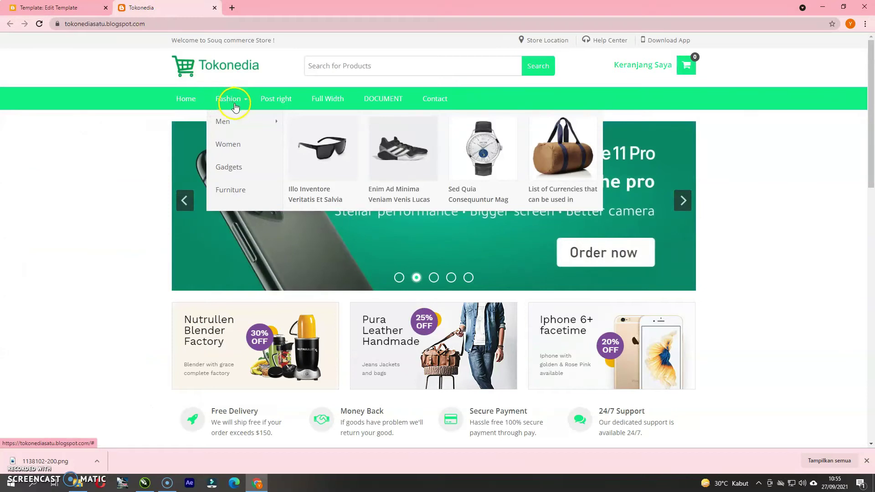
pyautogui.hotkey('ctrl', 'Tab')
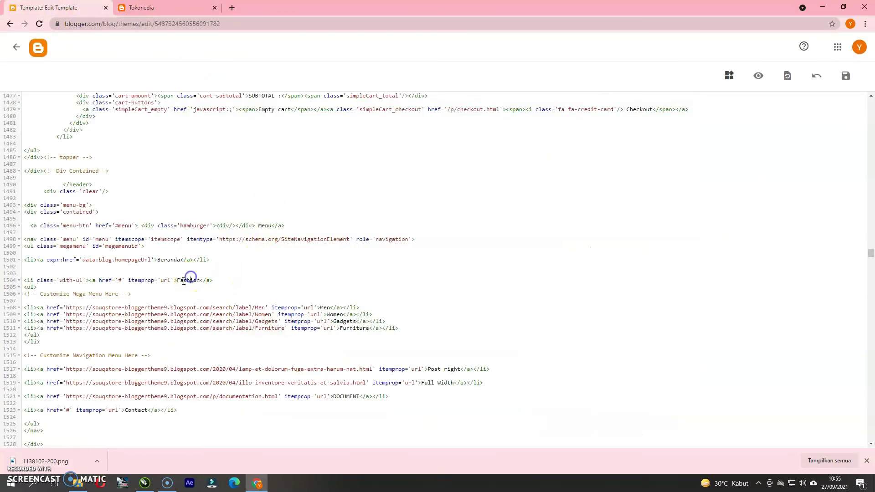
pyautogui.doubleClick(326, 307)
pyautogui.click(321, 305)
pyautogui.moveTo(320, 307); pyautogui.dragTo(334, 308)
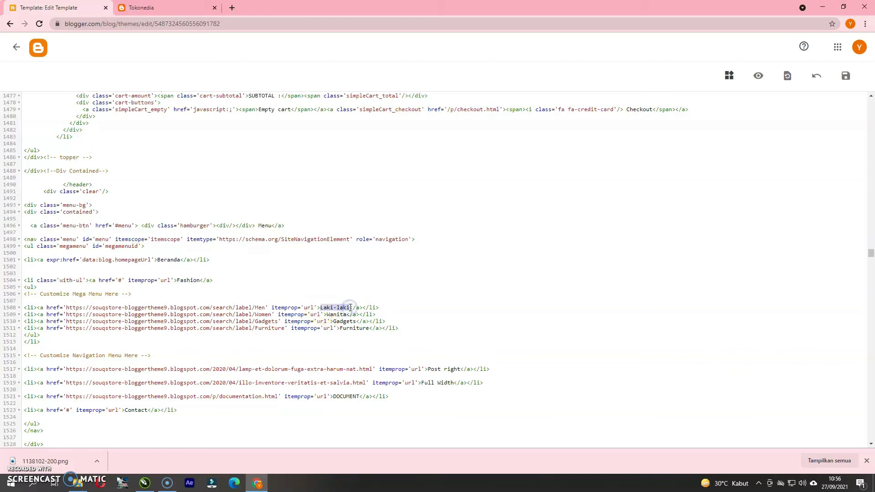
pyautogui.write('Pri')
pyautogui.click(350, 308)
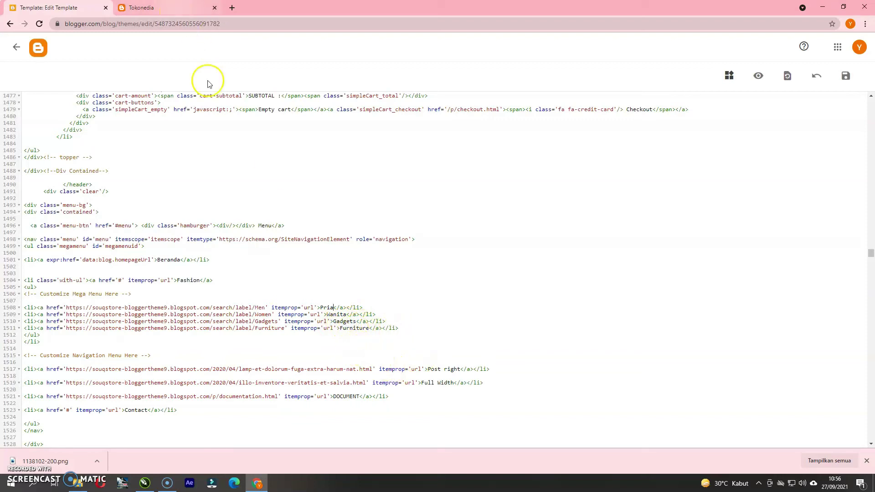
# Check the live blog's menu bar and change the Post right link text in the navigation menu code to Produk
pyautogui.click(167, 8)
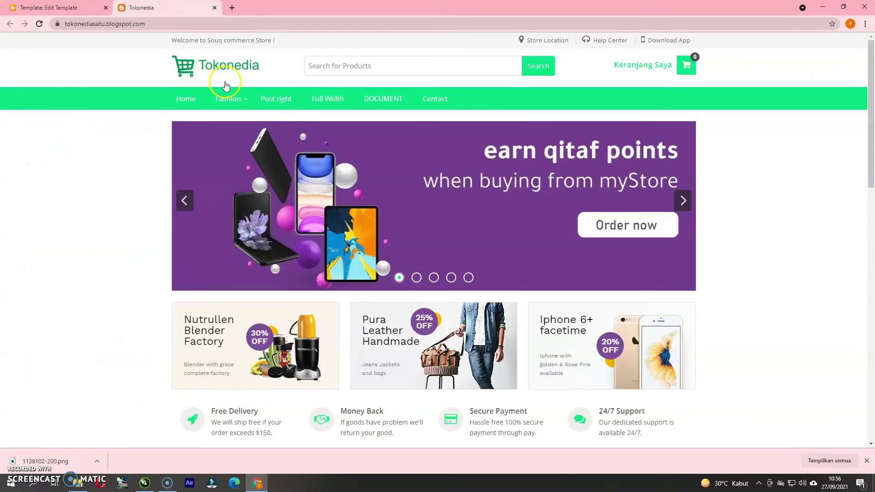
pyautogui.click(92, 14)
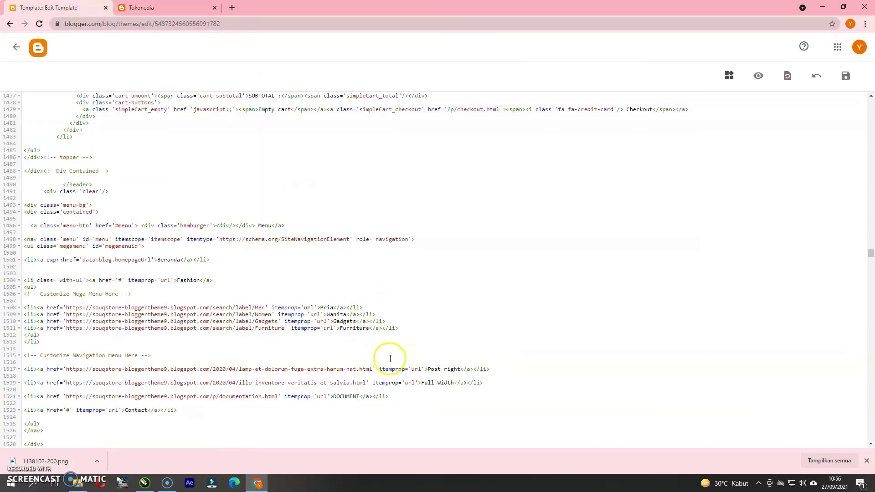
pyautogui.click(429, 368)
pyautogui.moveTo(429, 368); pyautogui.dragTo(454, 371)
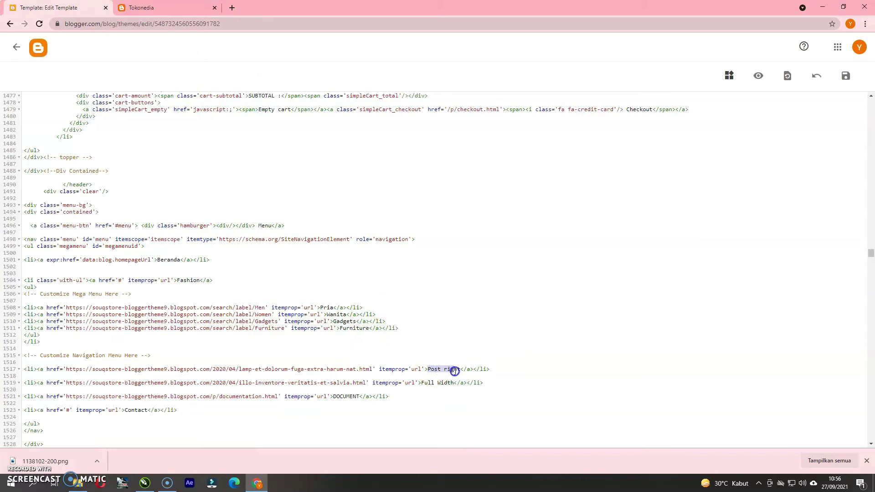
pyautogui.write('Produk')
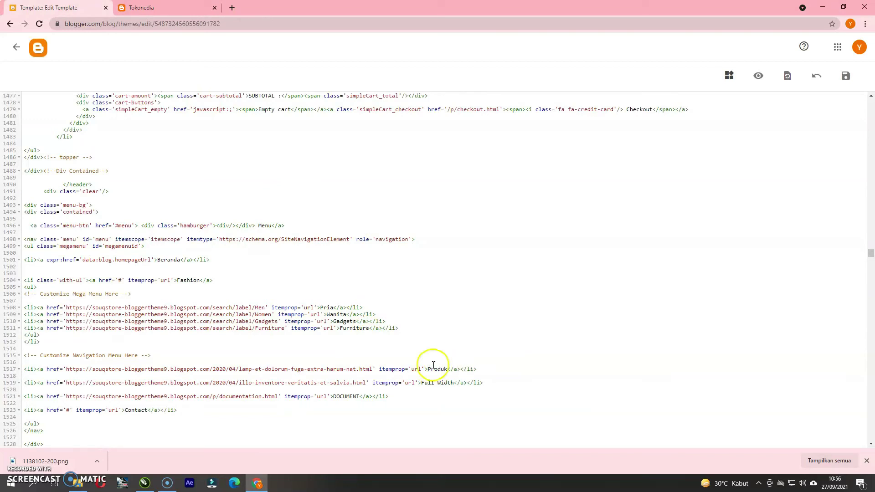
# Change the Full Width link text in the navigation menu code to Flash Sale and the DOCUMENT link text to FAQ
pyautogui.moveTo(420, 383); pyautogui.dragTo(439, 384)
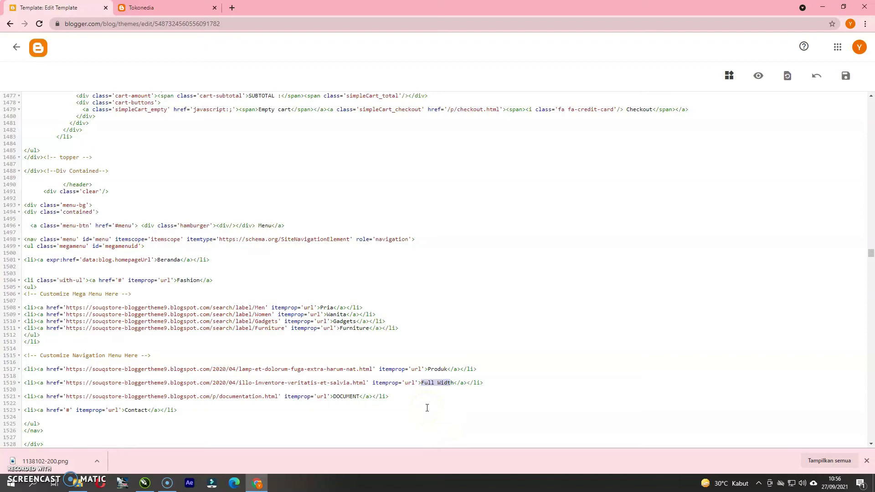
pyautogui.write('Fa')
pyautogui.doubleClick(348, 397)
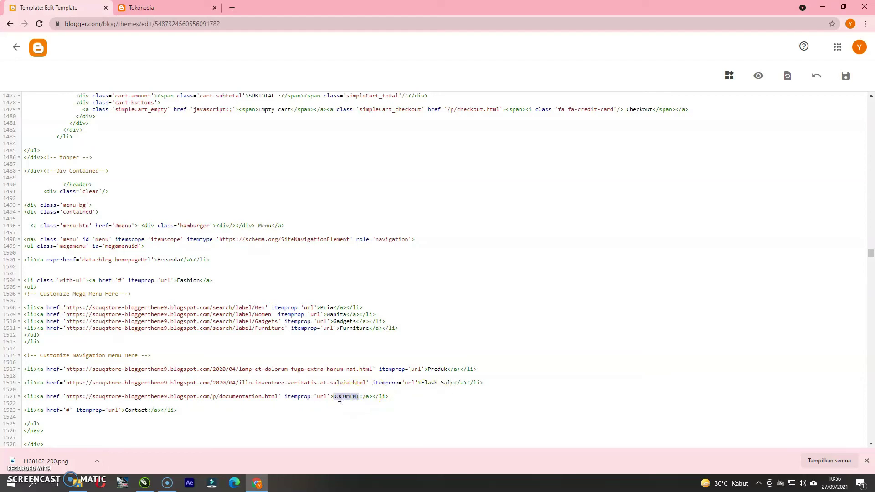
pyautogui.write('FAQ')
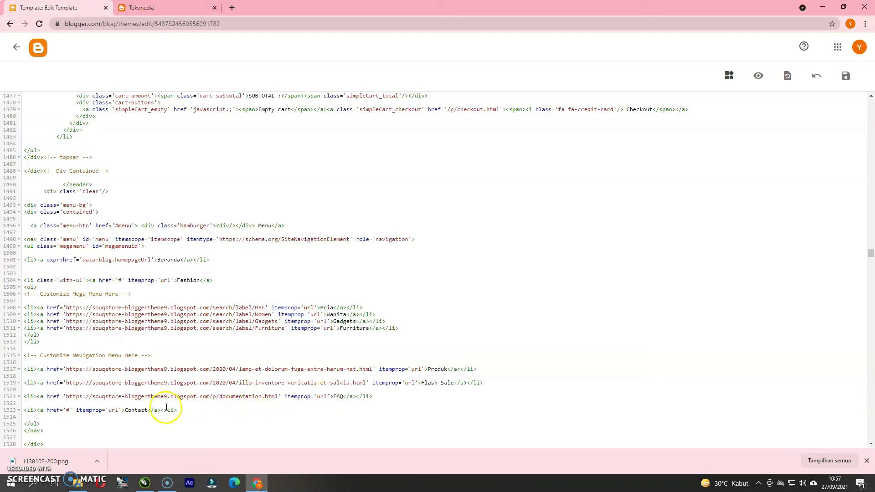
# Change the Contact link text in the theme code's navigation menu to Kontak
pyautogui.doubleClick(138, 410)
pyautogui.write('K')
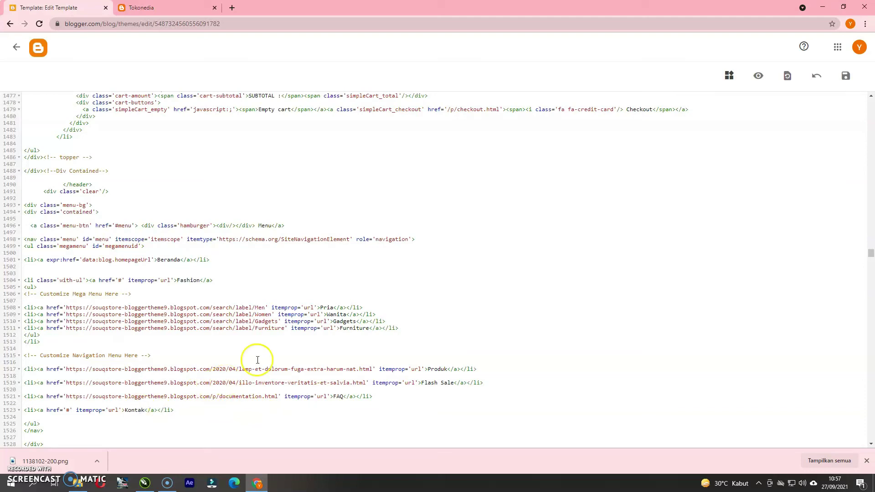
pyautogui.scroll(-2, 254, 367)
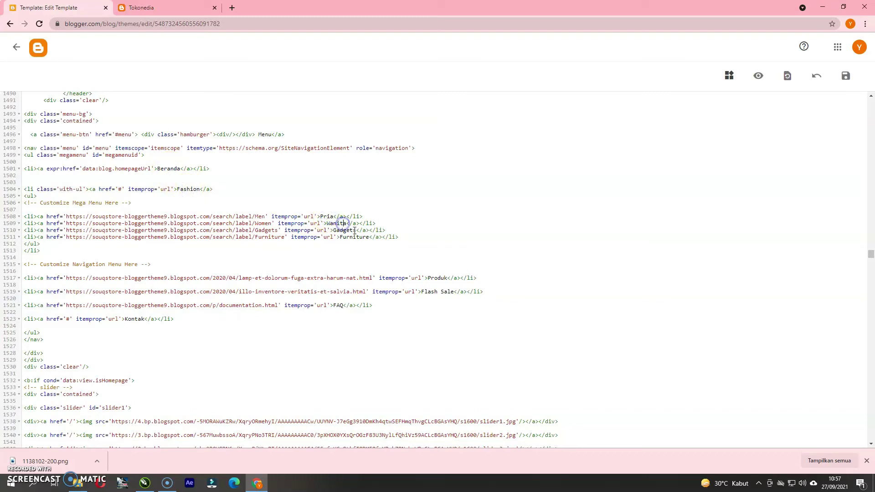
pyautogui.click(359, 237)
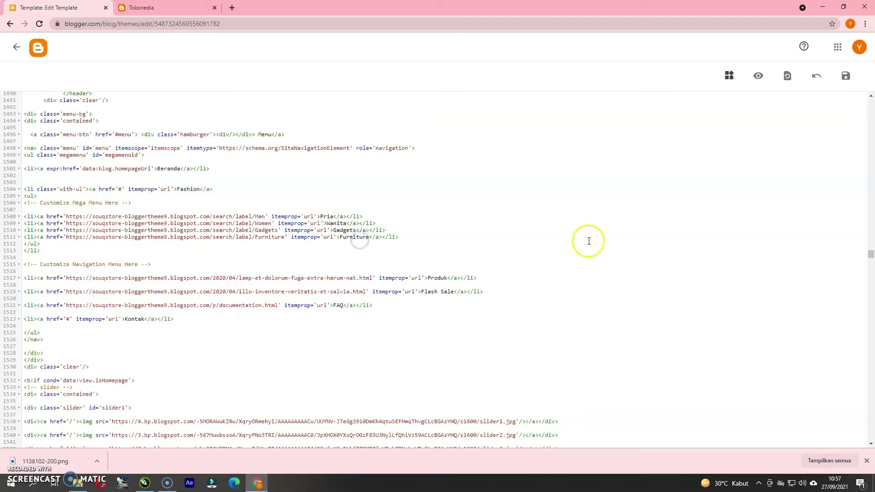
pyautogui.click(436, 278)
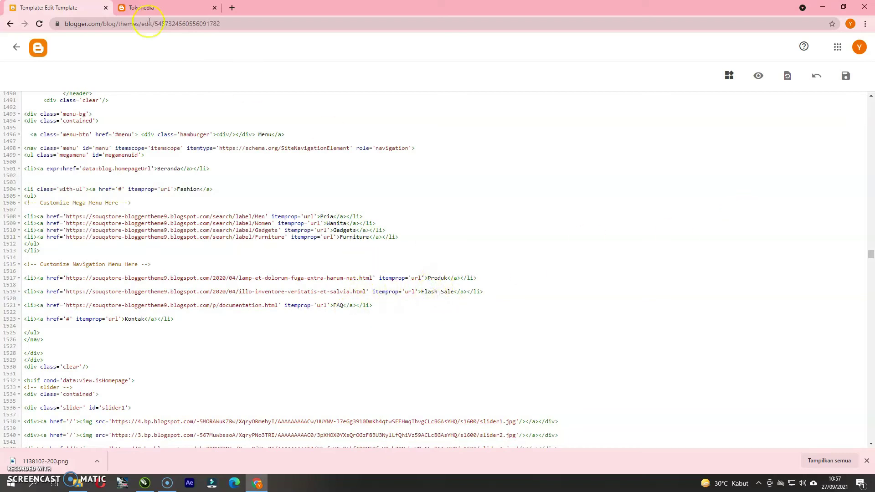
# Open the live blog's Full Width link, look through the product page it leads to, and return to the theme code
pyautogui.click(146, 8)
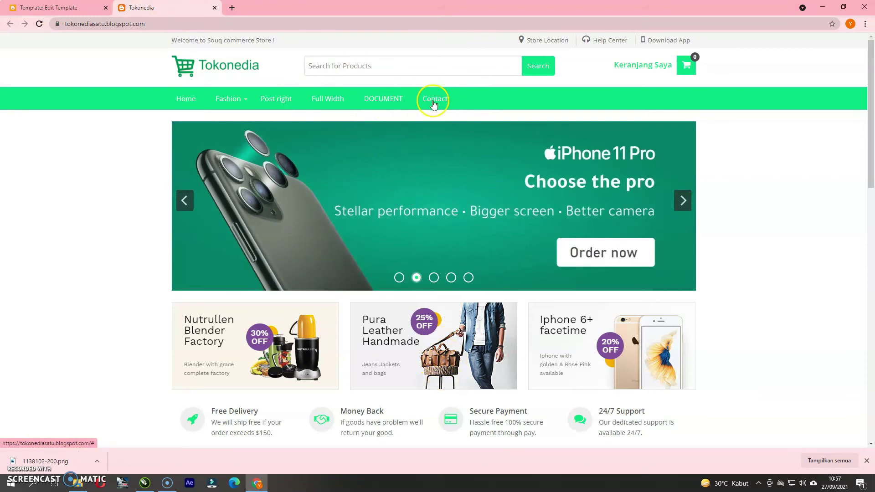
pyautogui.click(332, 99)
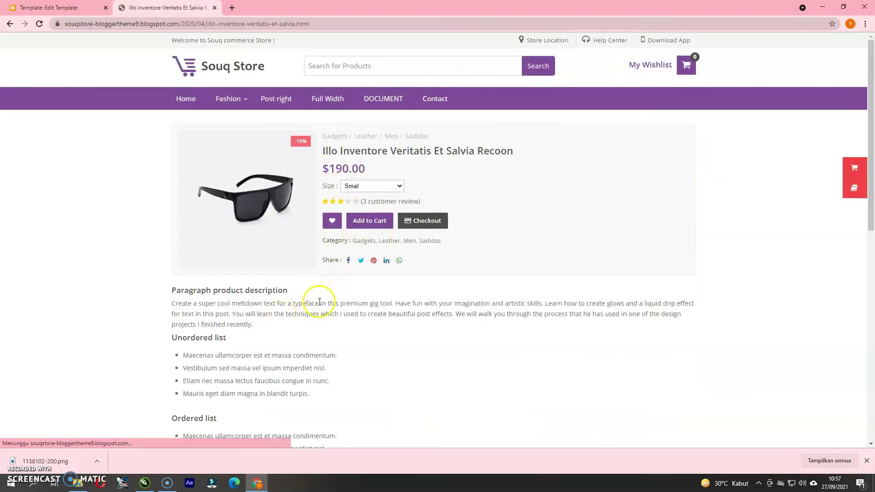
pyautogui.scroll(-2, 317, 307)
pyautogui.scroll(-6, 317, 307)
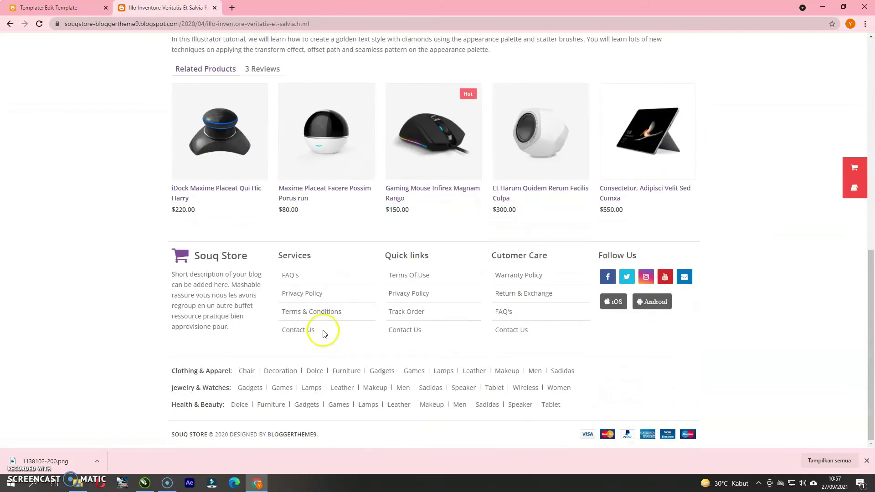
pyautogui.scroll(4, 324, 333)
pyautogui.scroll(5, 323, 332)
pyautogui.click(49, 7)
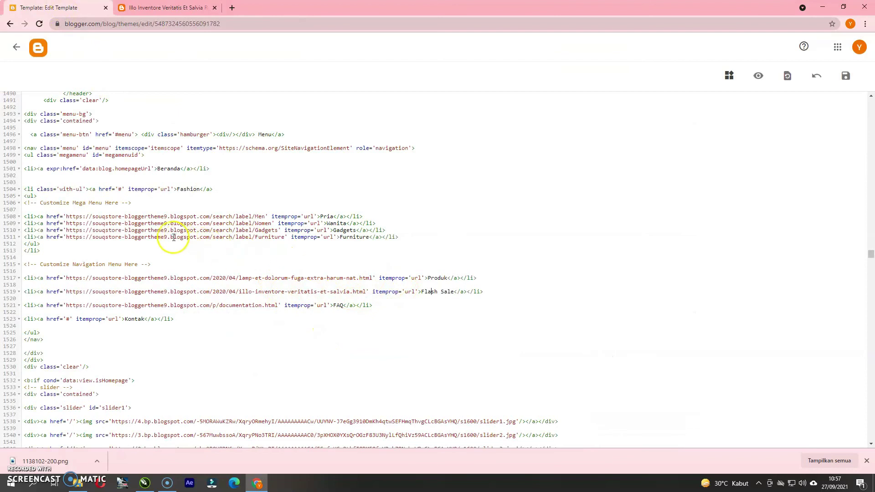
# Check the Pria link's address in the mega menu code and save the edited theme
pyautogui.doubleClick(78, 216)
pyautogui.moveTo(79, 216); pyautogui.dragTo(265, 220)
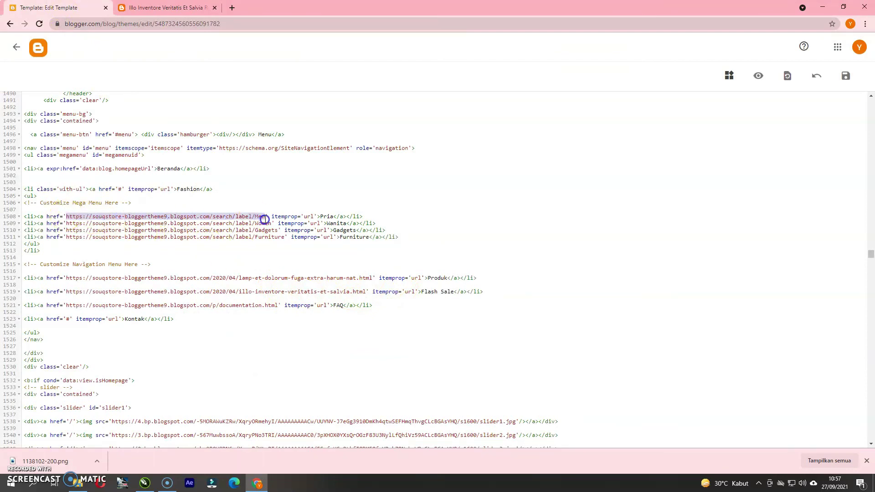
pyautogui.click(260, 264)
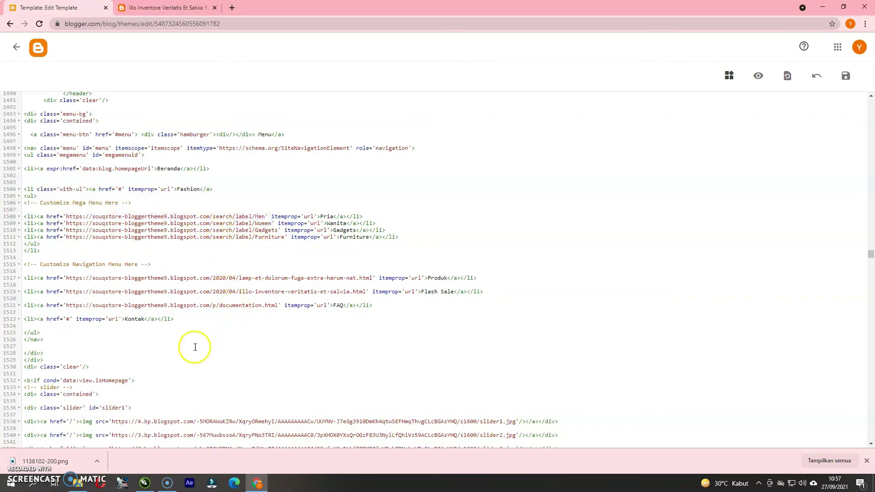
pyautogui.scroll(-2, 236, 340)
pyautogui.scroll(3, 275, 342)
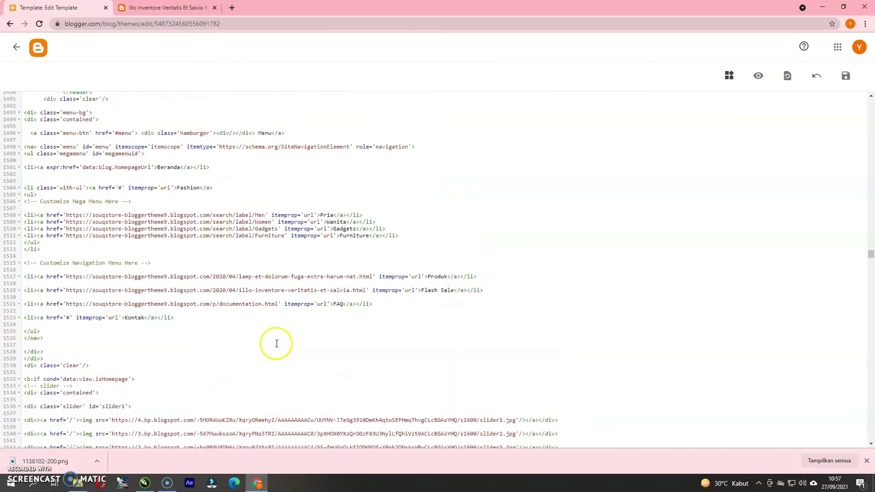
pyautogui.click(846, 75)
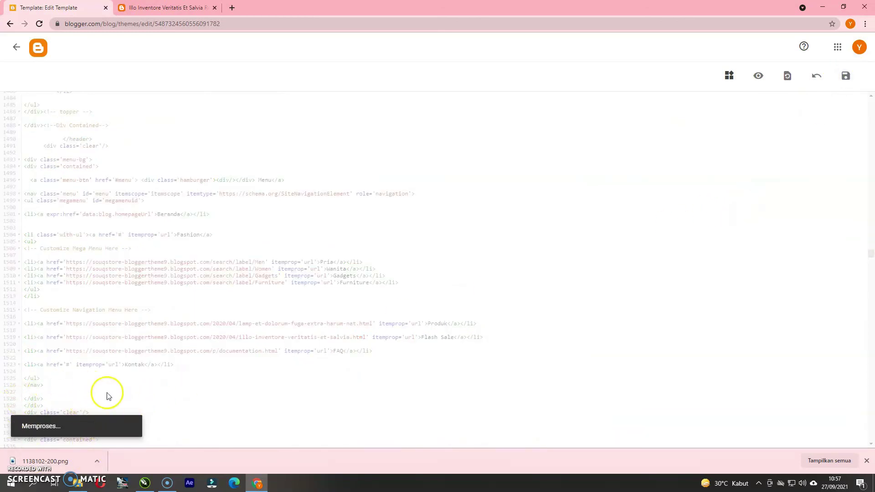
# Return to the live blog's homepage, reload it, and examine the navigation menu and the page sections beneath it
pyautogui.hotkey('ctrl', 'Tab')
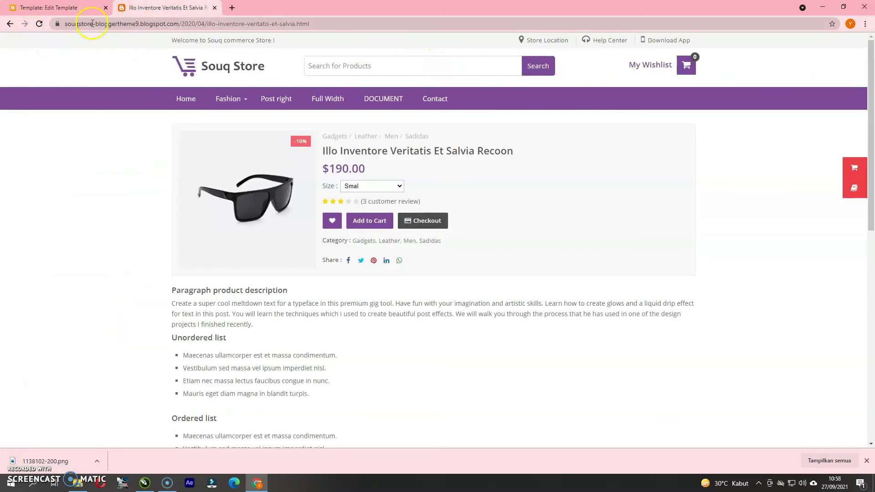
pyautogui.click(11, 25)
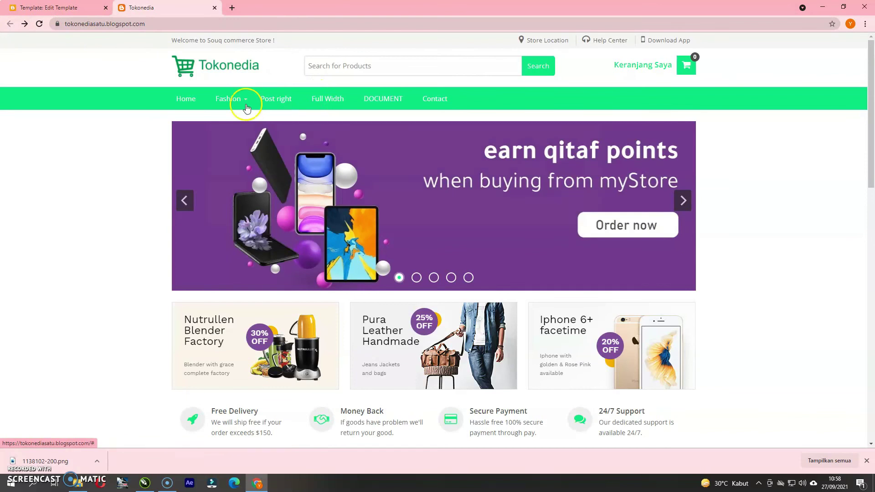
pyautogui.click(198, 25)
pyautogui.press('Return')
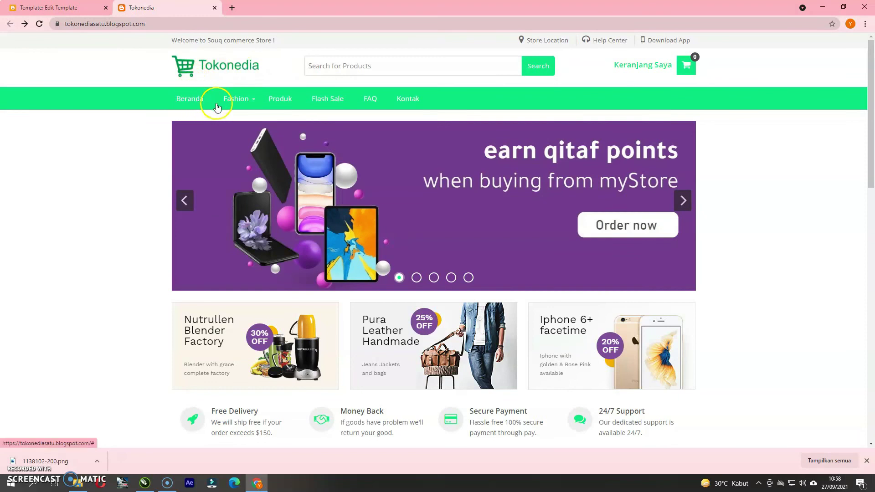
pyautogui.moveTo(242, 105)
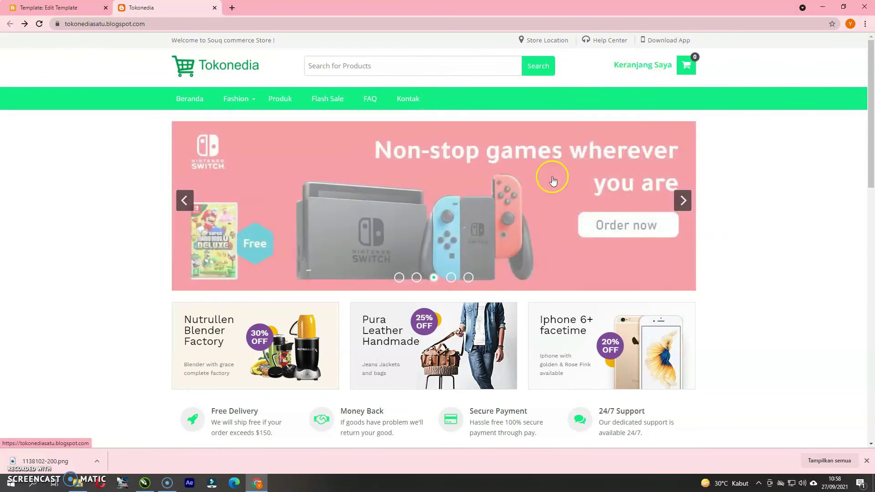
pyautogui.scroll(-4, 335, 273)
pyautogui.scroll(-4, 336, 274)
pyautogui.scroll(8, 354, 277)
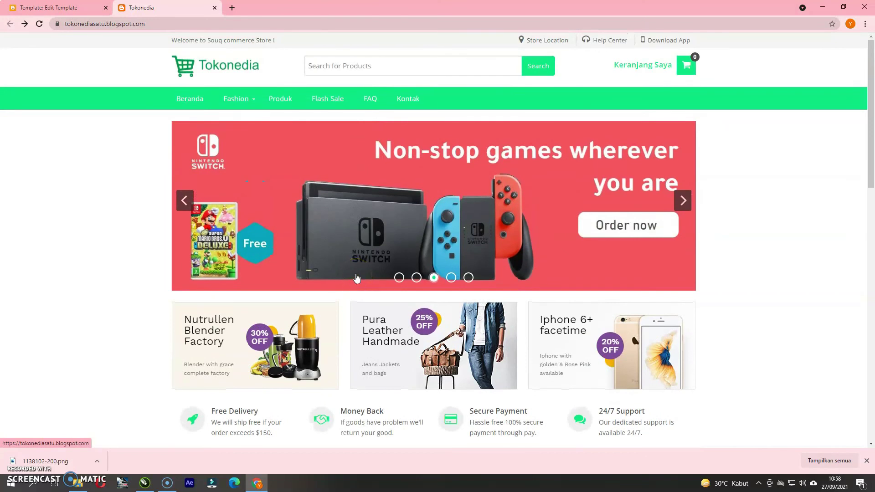
pyautogui.moveTo(871, 170); pyautogui.dragTo(870, 141)
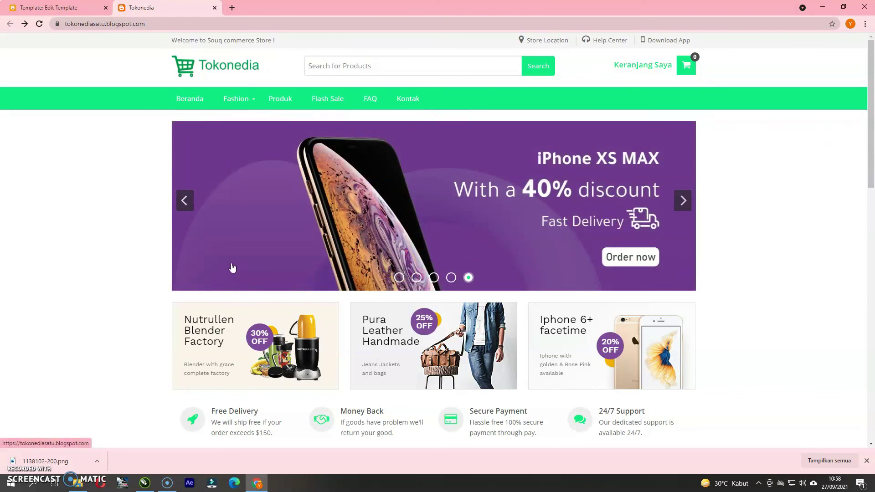
pyautogui.moveTo(871, 177)
pyautogui.mouseDown()
pyautogui.moveTo(871, 199)
pyautogui.moveTo(871, 172)
pyautogui.mouseUp()
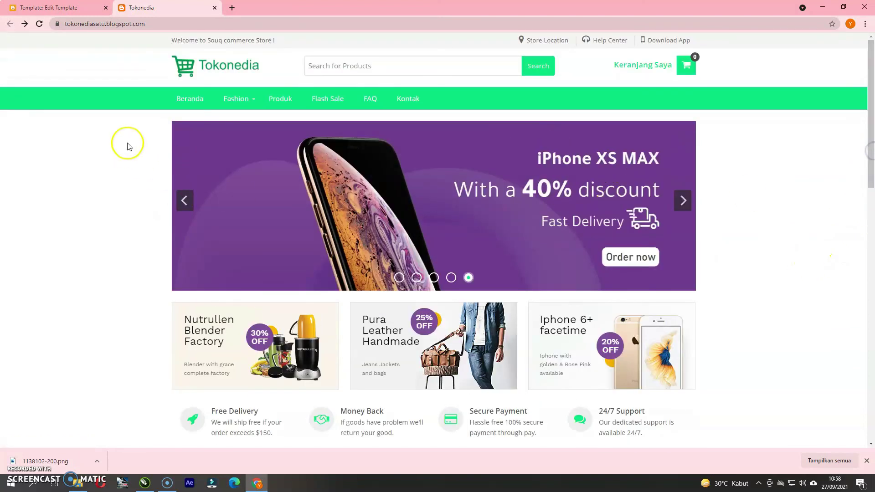